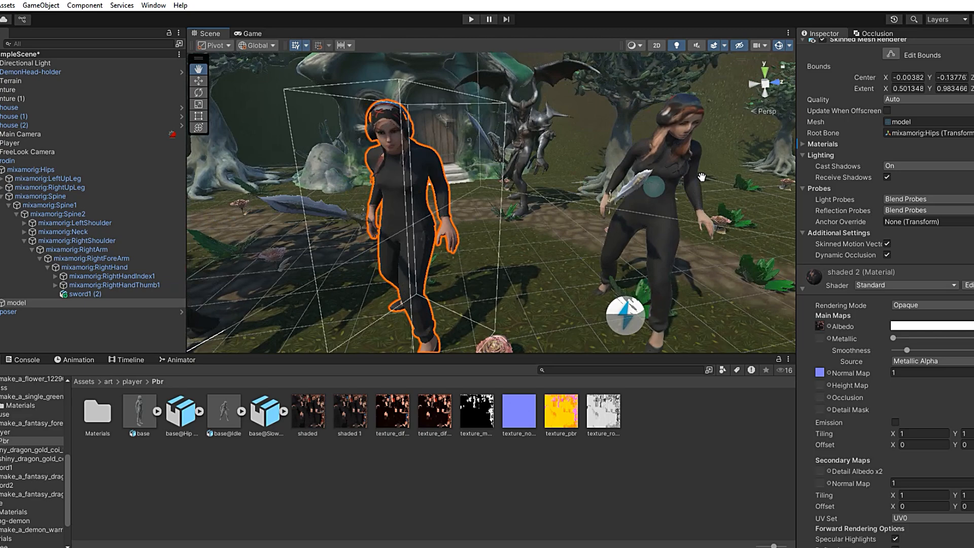
left_click_drag(683, 174, 600, 193)
scroll(600, 193, "up", 3)
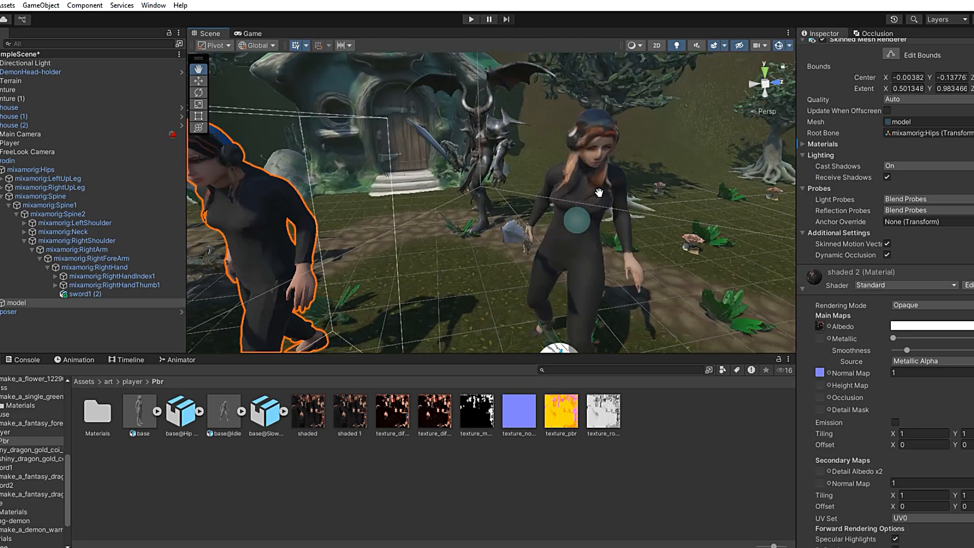
scroll(598, 194, "down", 3)
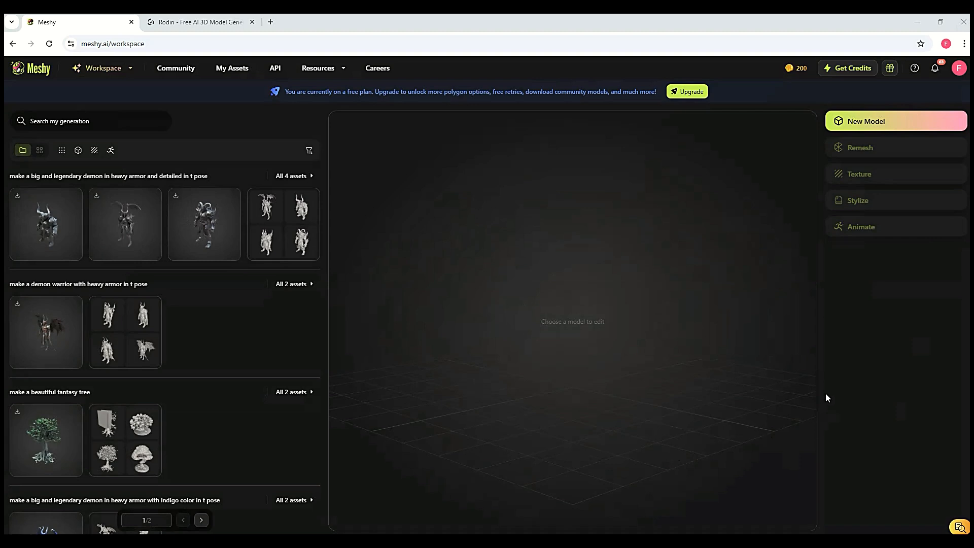
Switch to Meshy, start a new model and set its generation mode to Image to 3D
left_click(867, 122)
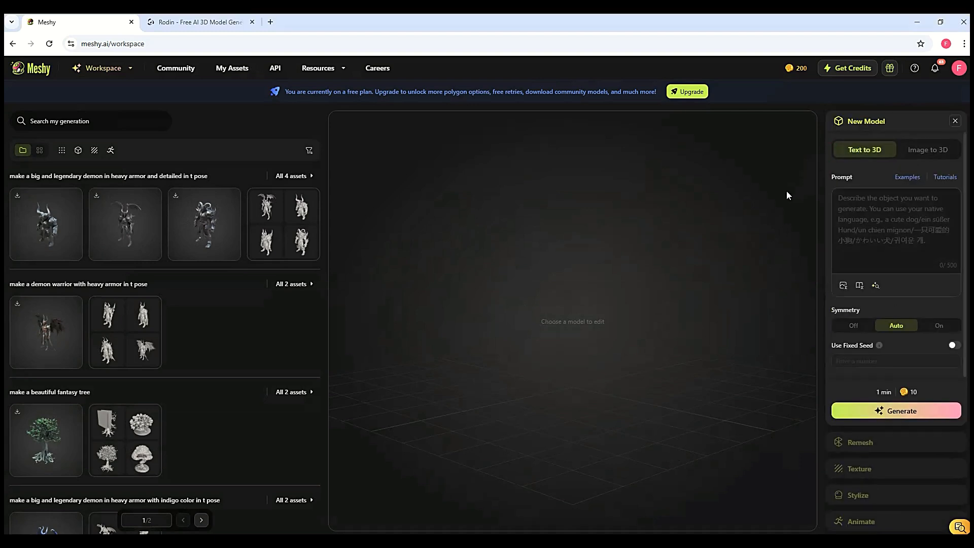
left_click(857, 209)
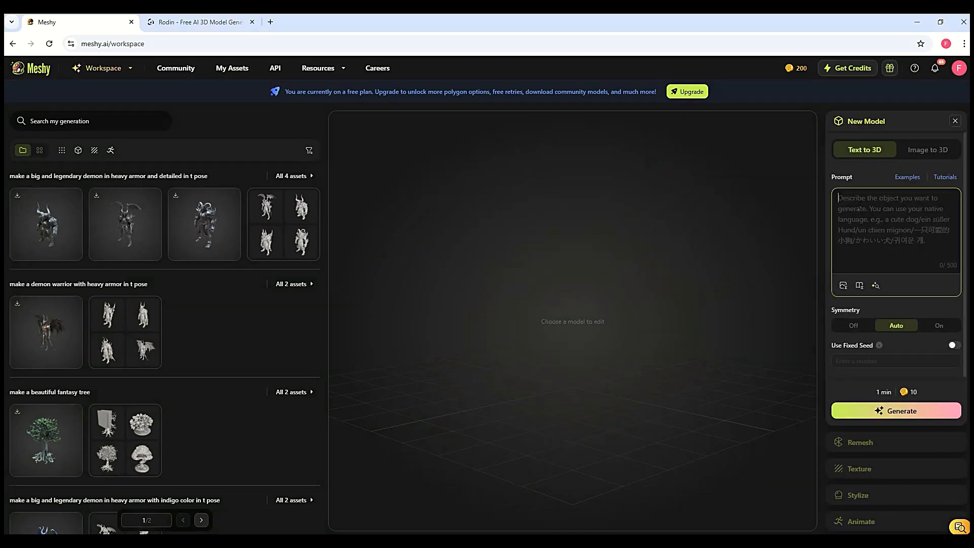
left_click(913, 154)
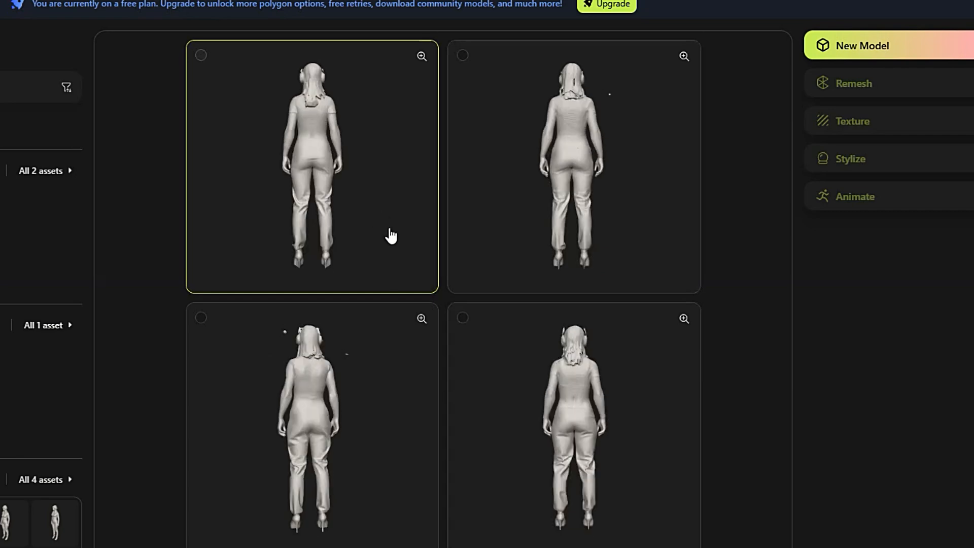
Compare the generated models of the woman in black, including the textured Listener in Black variants, from several angles
left_click(359, 218)
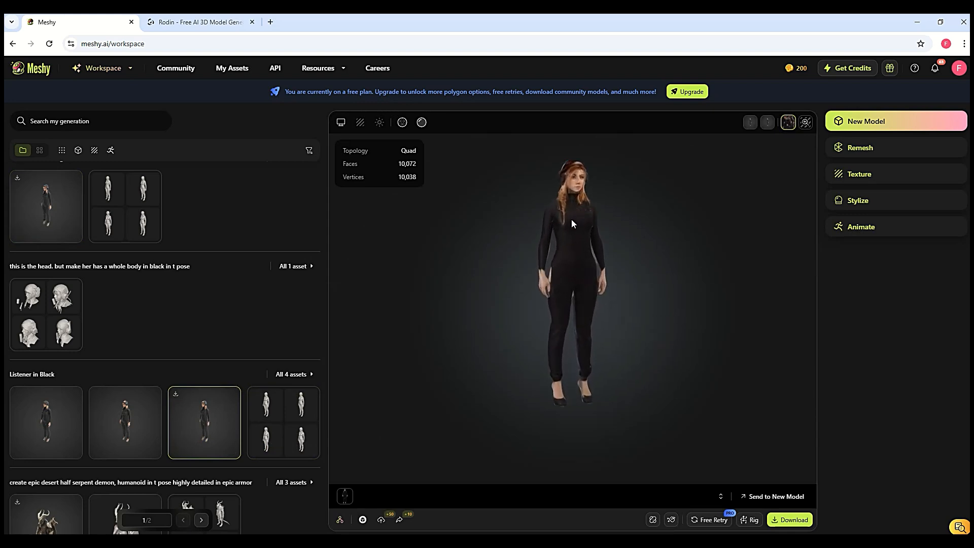
scroll(571, 219, "up", 3)
left_click_drag(562, 242, 597, 251)
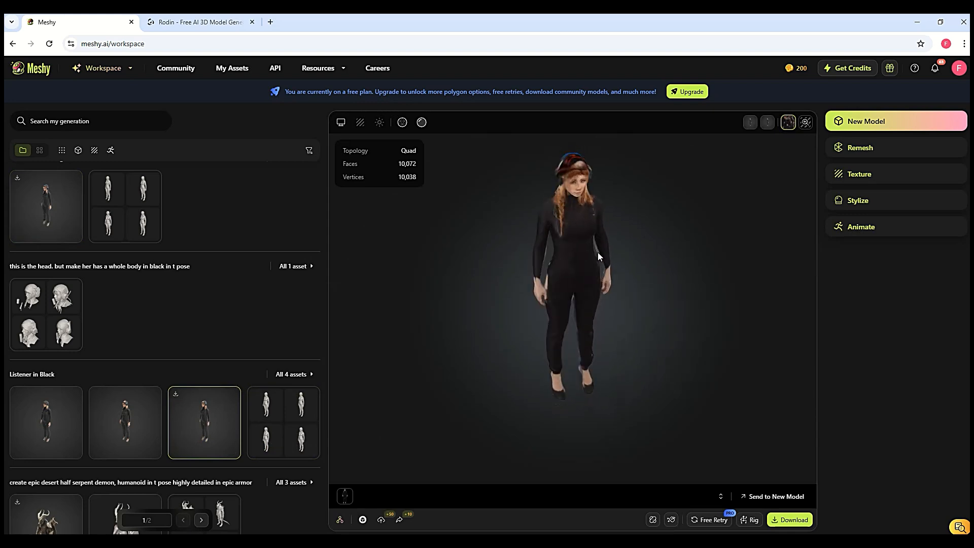
left_click(131, 410)
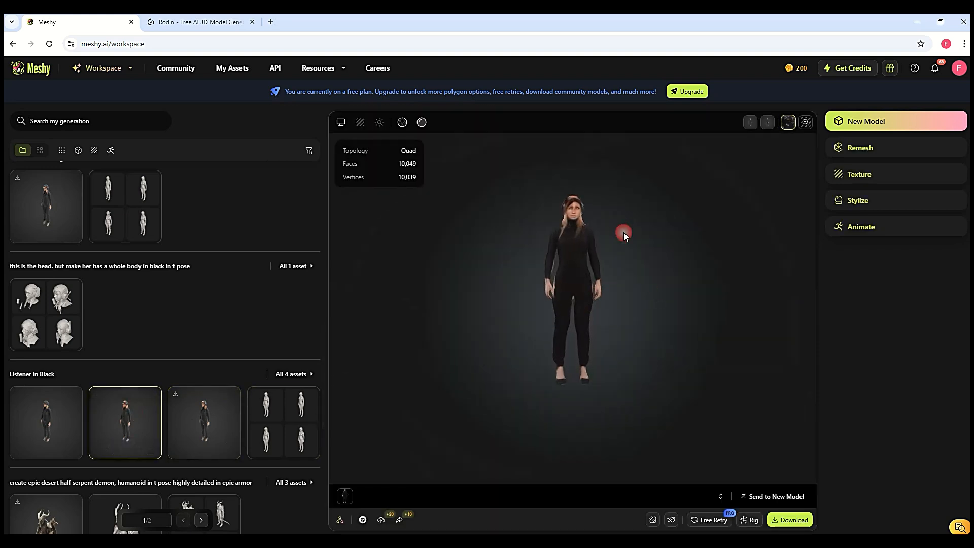
left_click(46, 422)
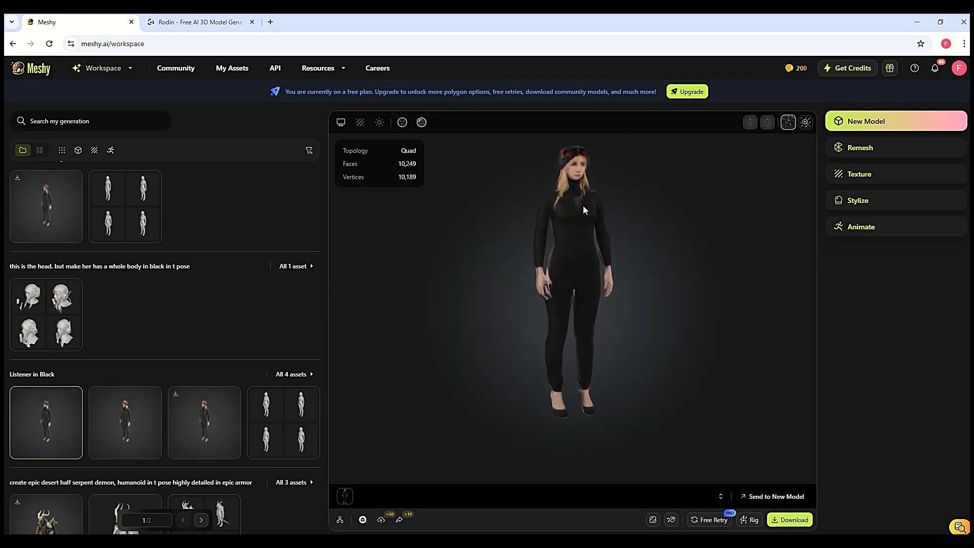
left_click_drag(576, 213, 564, 221)
scroll(567, 187, "up", 4)
left_click_drag(567, 187, 571, 282)
left_click(45, 205)
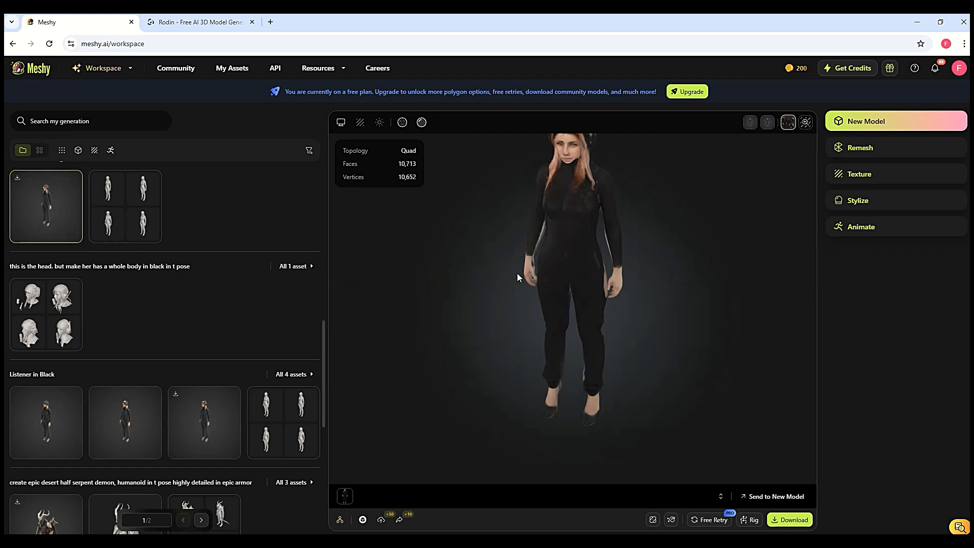
left_click_drag(554, 282, 628, 261)
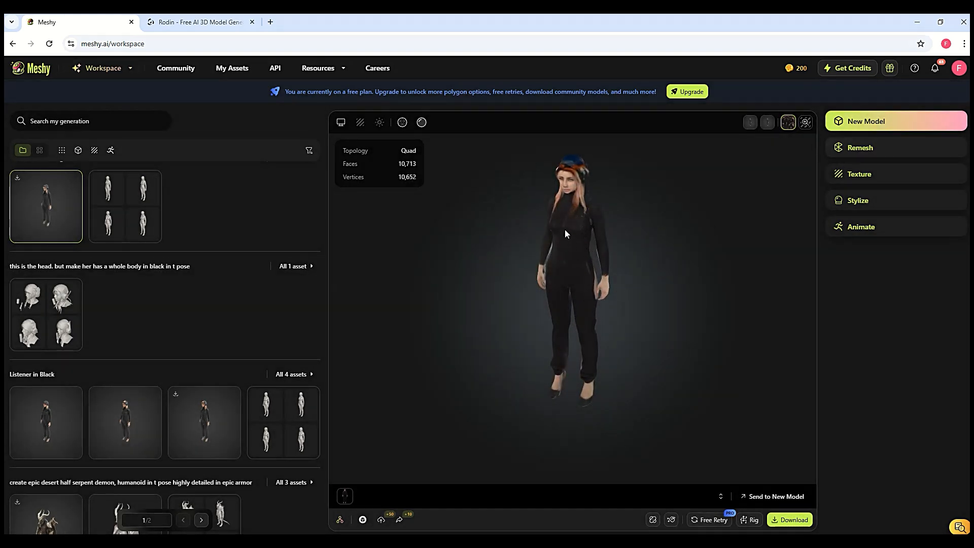
Start another new model and set its generation mode to Text to 3D
left_click(915, 125)
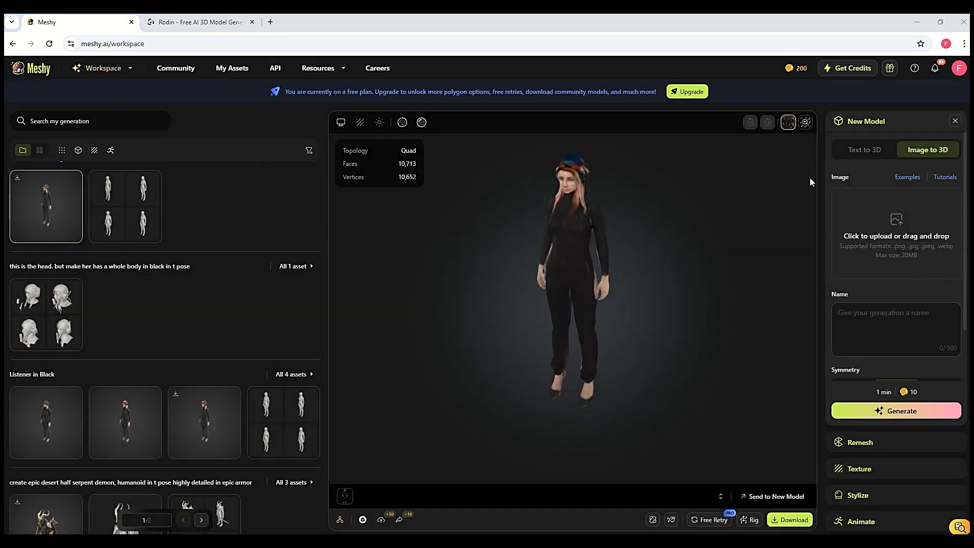
left_click(858, 155)
Examine the textured Desert Demon Warrior model from several angles and browse the other past generations
scroll(224, 306, "down", 4)
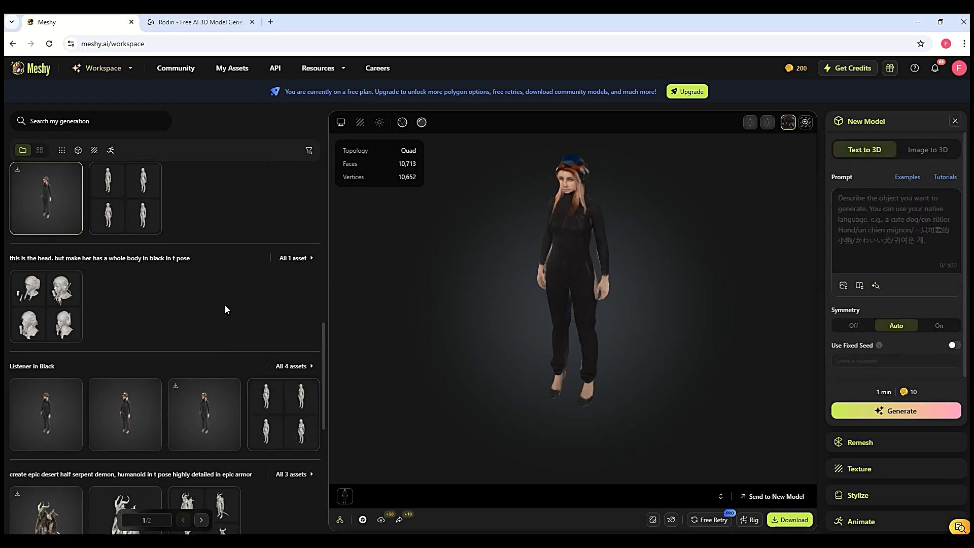
scroll(207, 291, "down", 3)
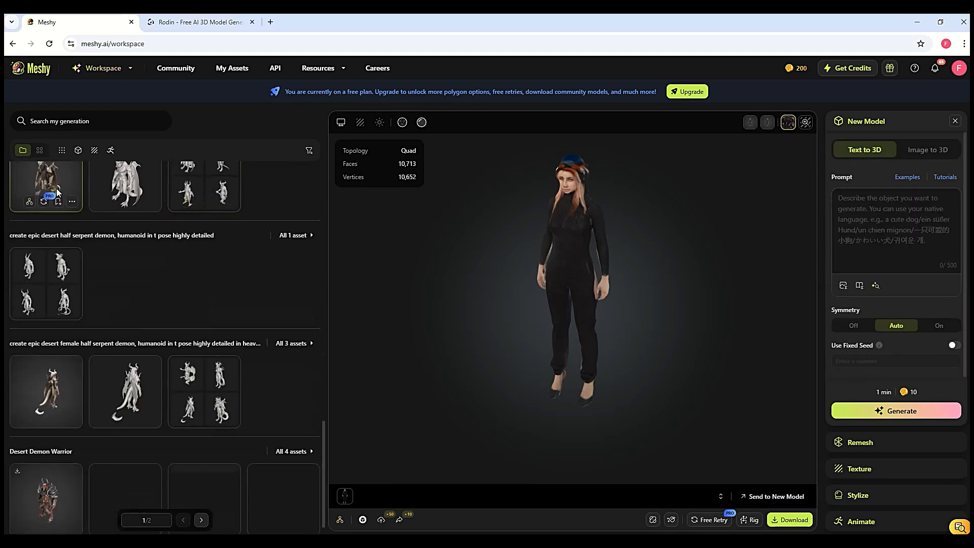
left_click(46, 464)
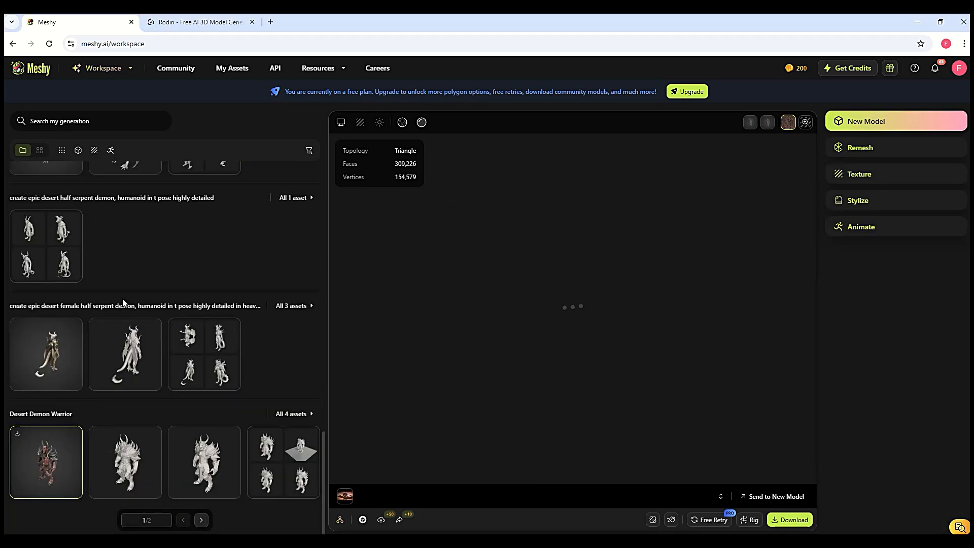
scroll(116, 289, "up", 5)
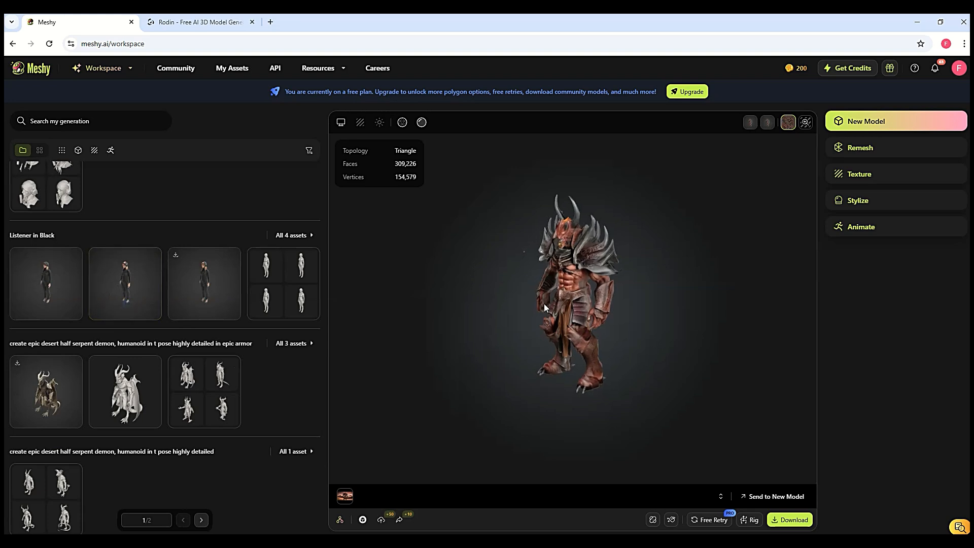
left_click_drag(634, 295, 565, 281)
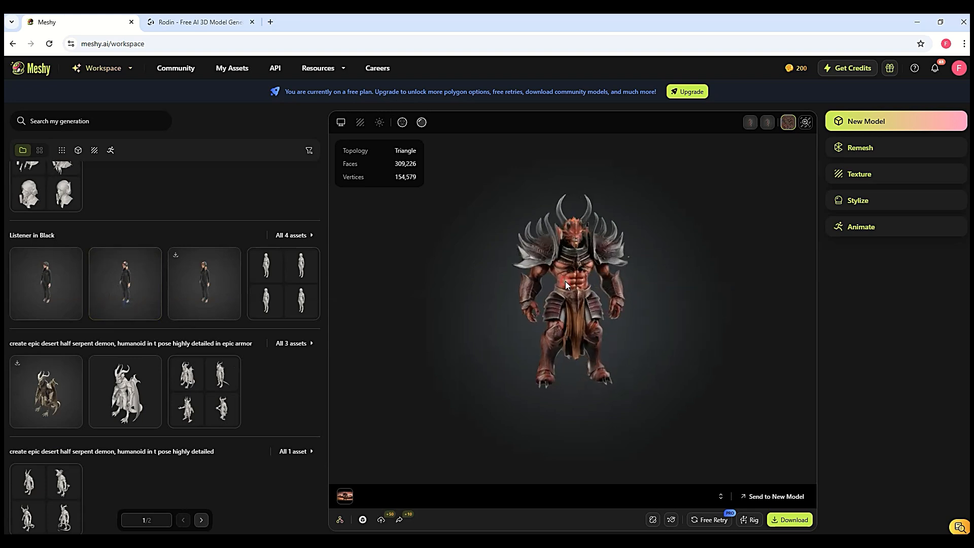
scroll(582, 247, "up", 2)
left_click_drag(583, 247, 606, 300)
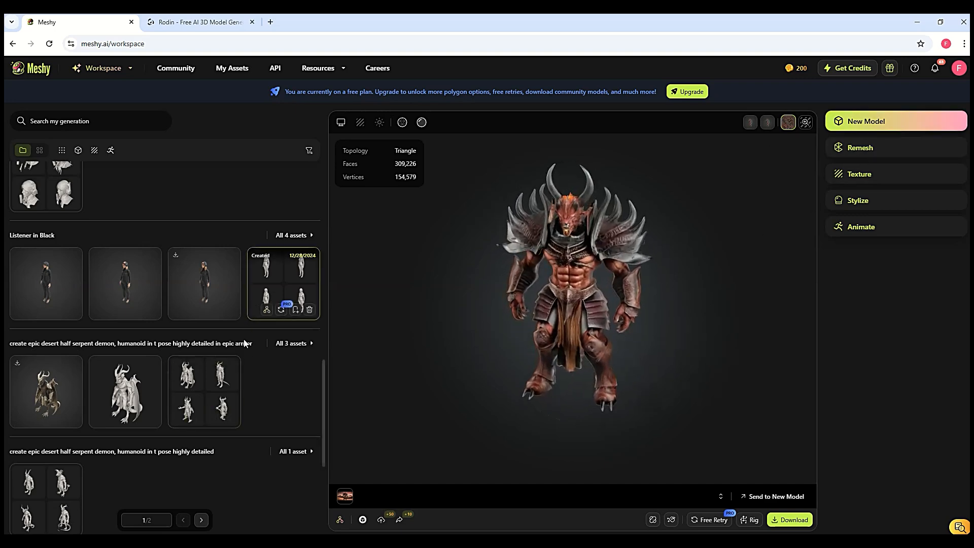
scroll(248, 365, "down", 3)
scroll(249, 384, "up", 15)
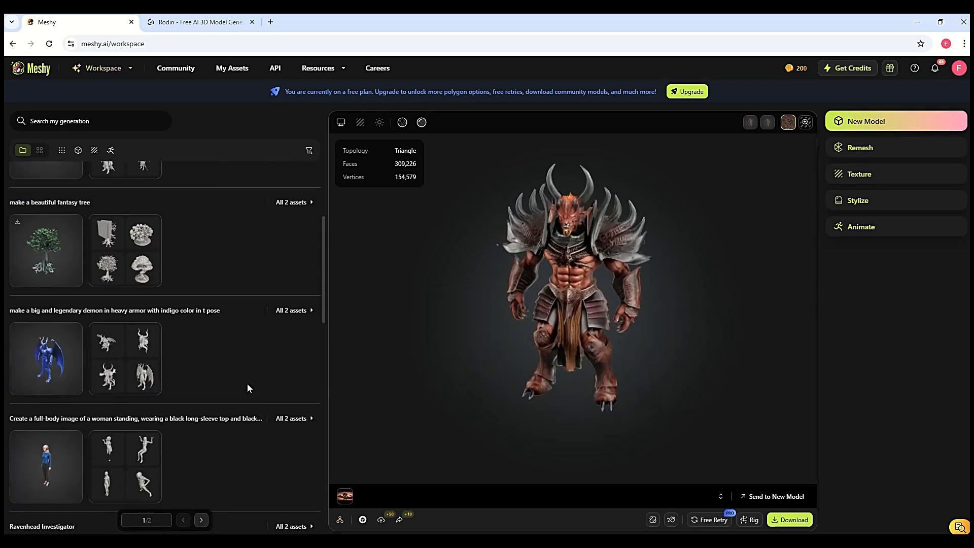
scroll(248, 384, "down", 2)
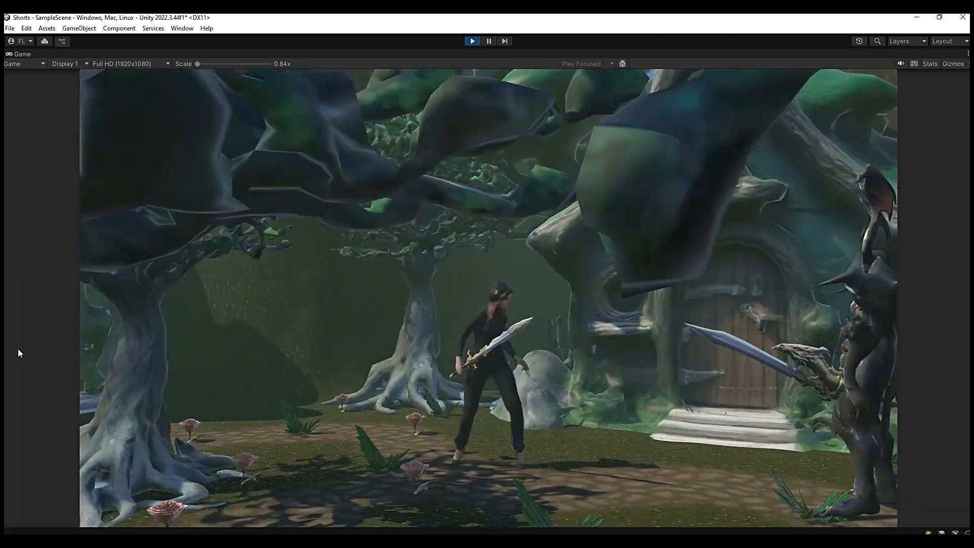
Switch to Unity's running game and test the player's movement in all directions around the trees and cottage
key("w")
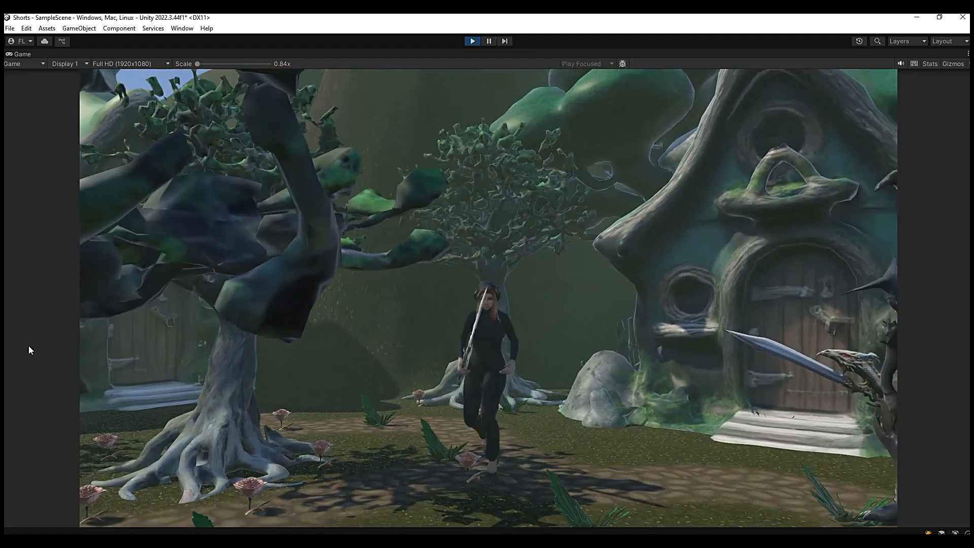
key("s")
left_click(251, 405)
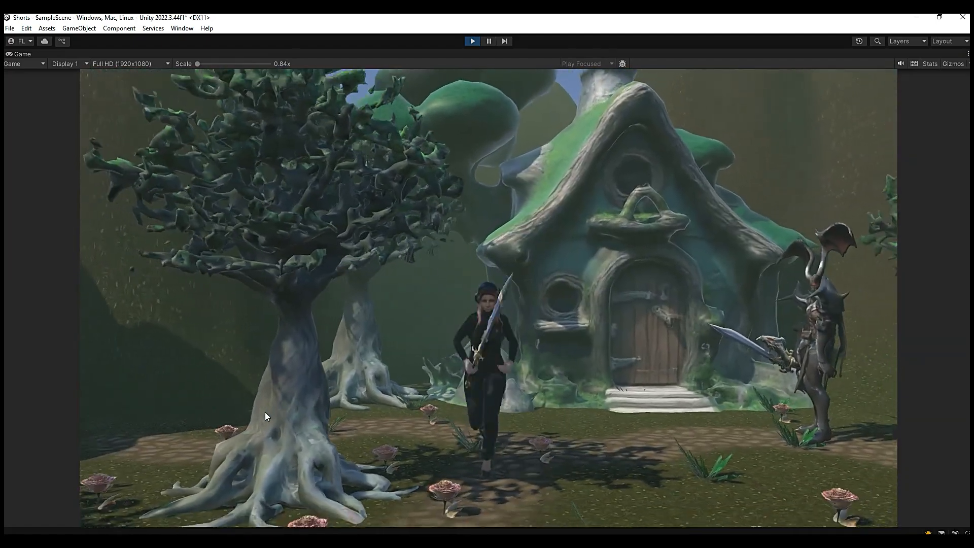
key("s")
key("w")
key("s")
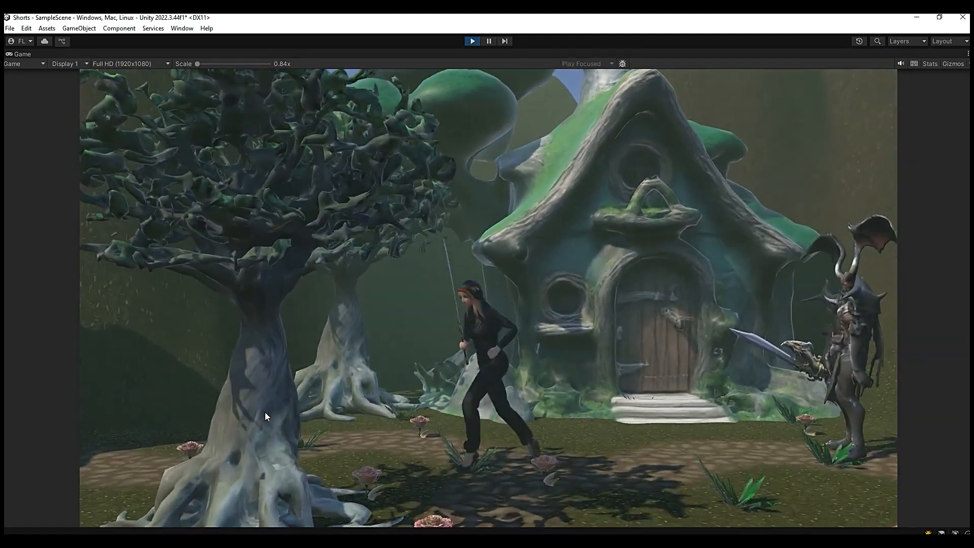
key("d")
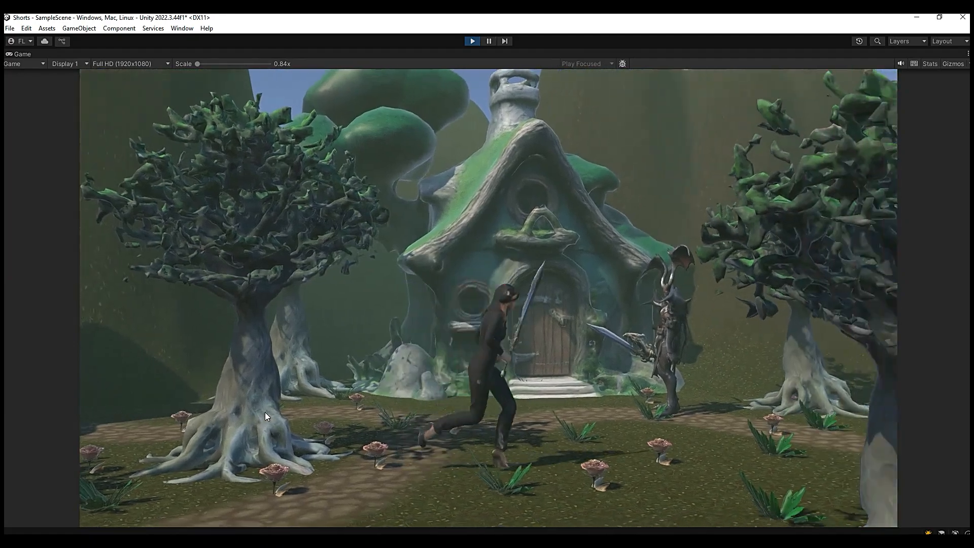
key("a")
key("s")
key("w")
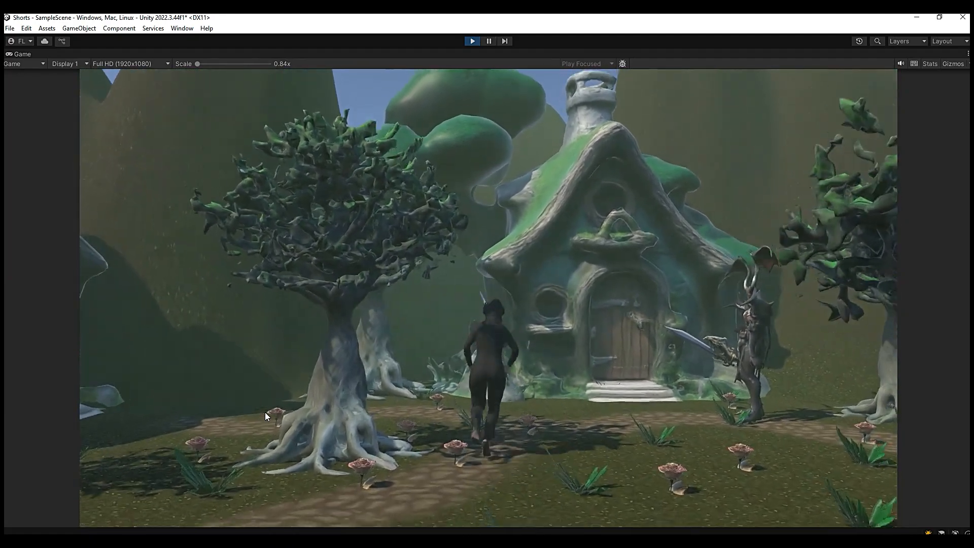
key("s")
key("a")
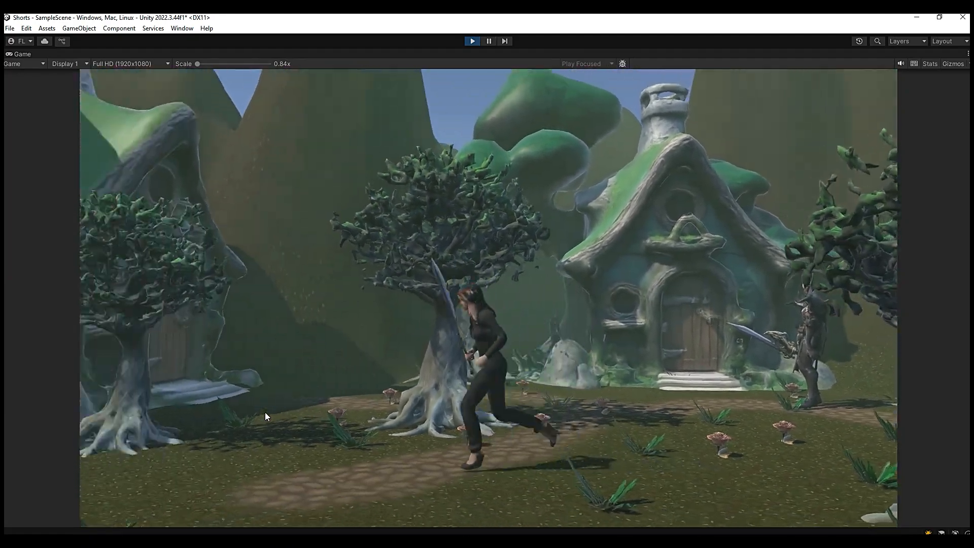
key("d")
key("s")
key("w")
key("d")
key("s")
key("a")
key("d")
key("s")
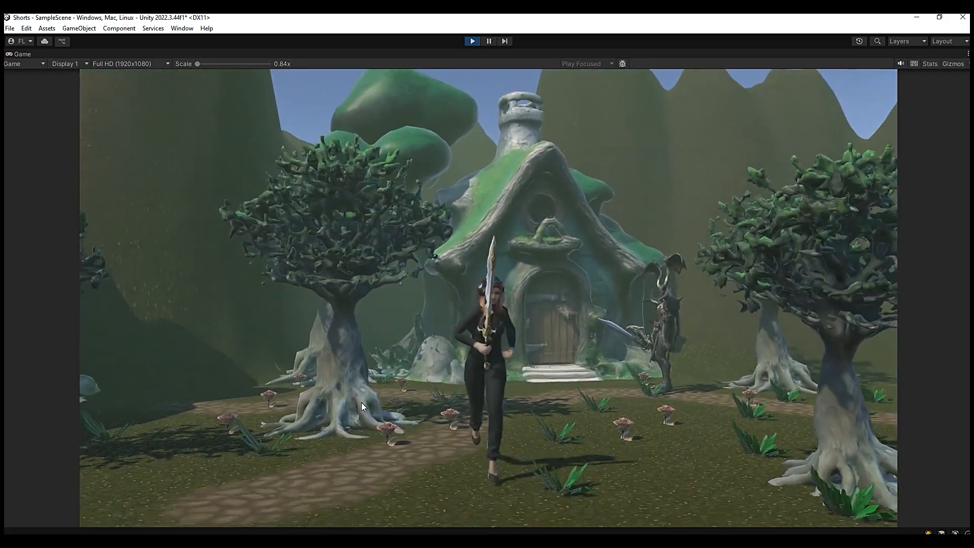
key("w")
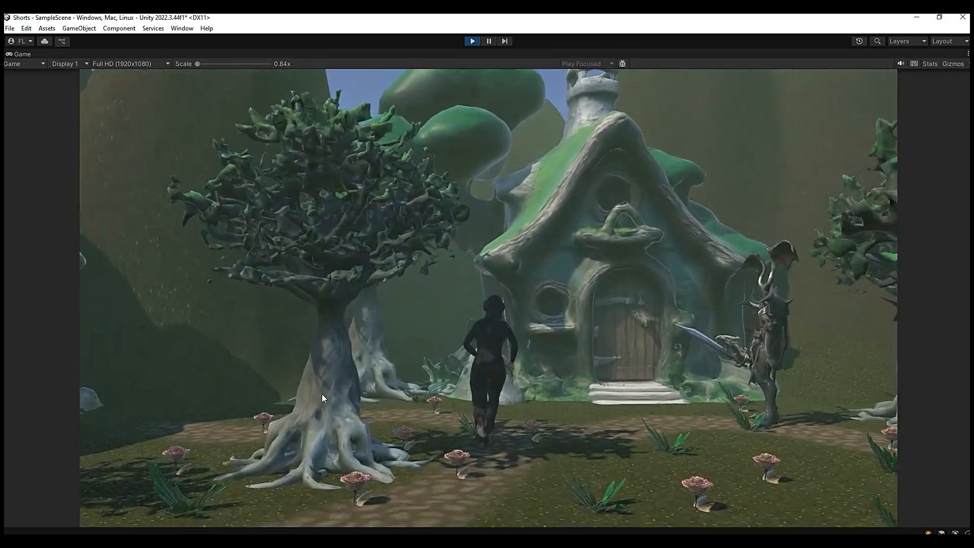
key("s")
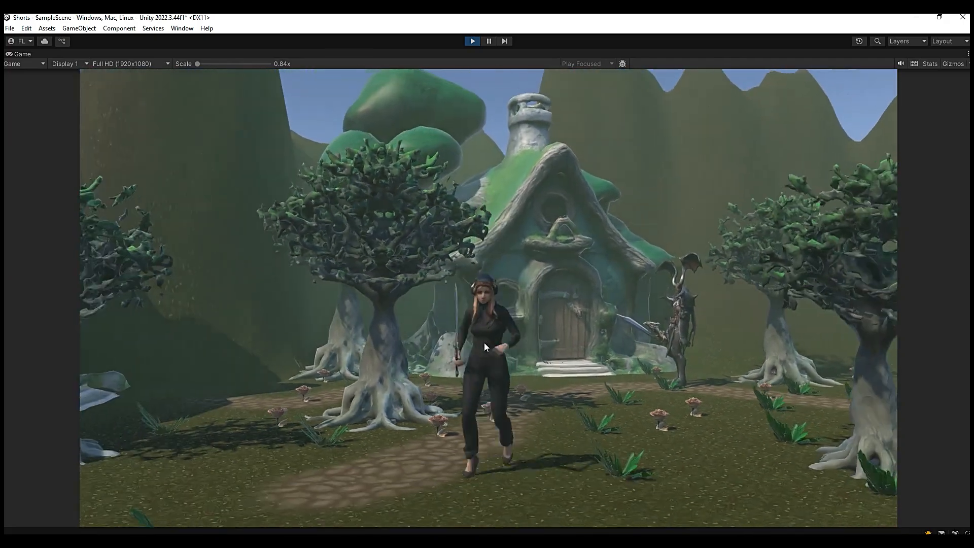
left_click(479, 343)
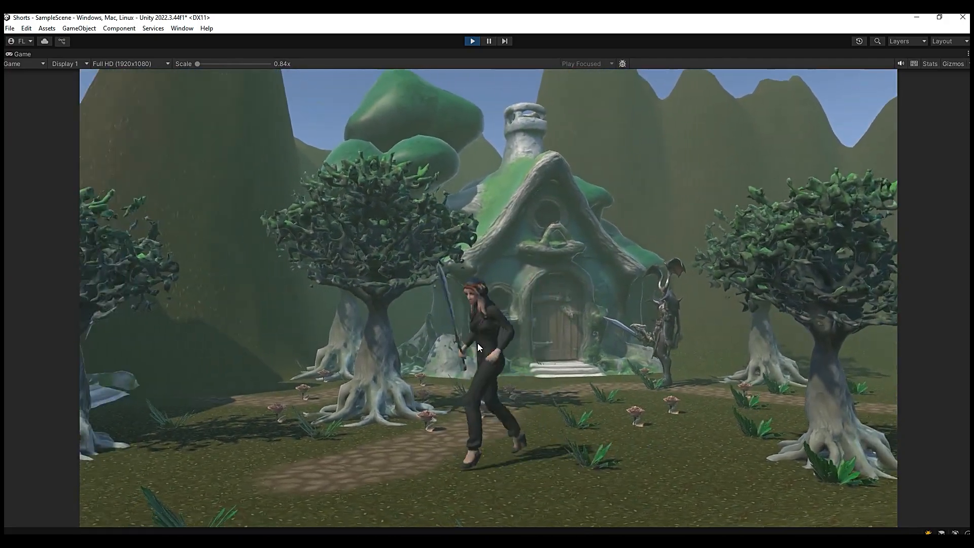
key("w")
key("s")
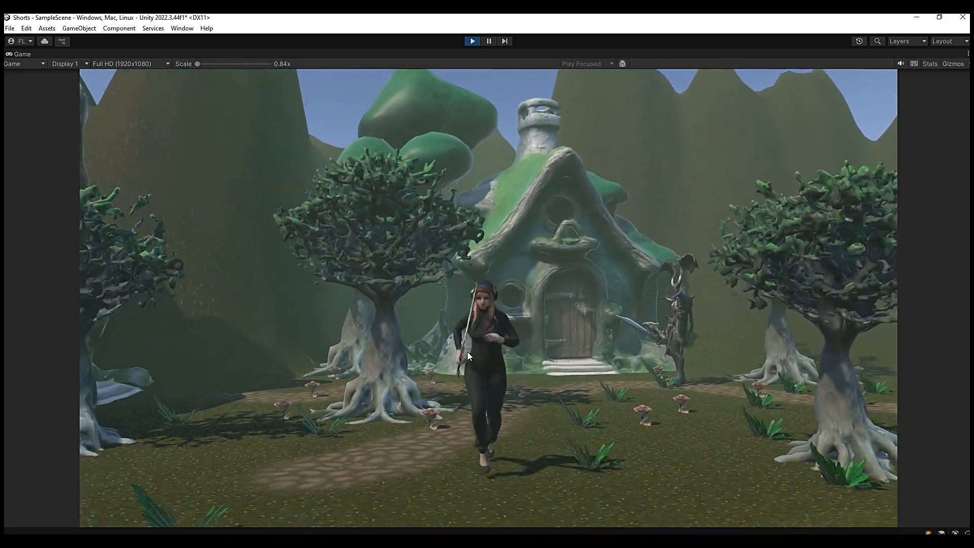
key("w")
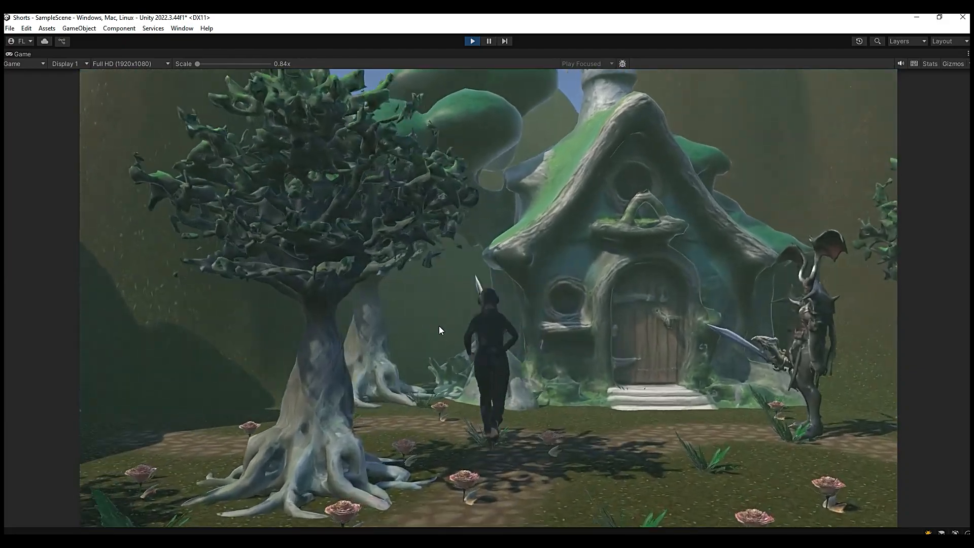
key("d")
left_click(502, 326)
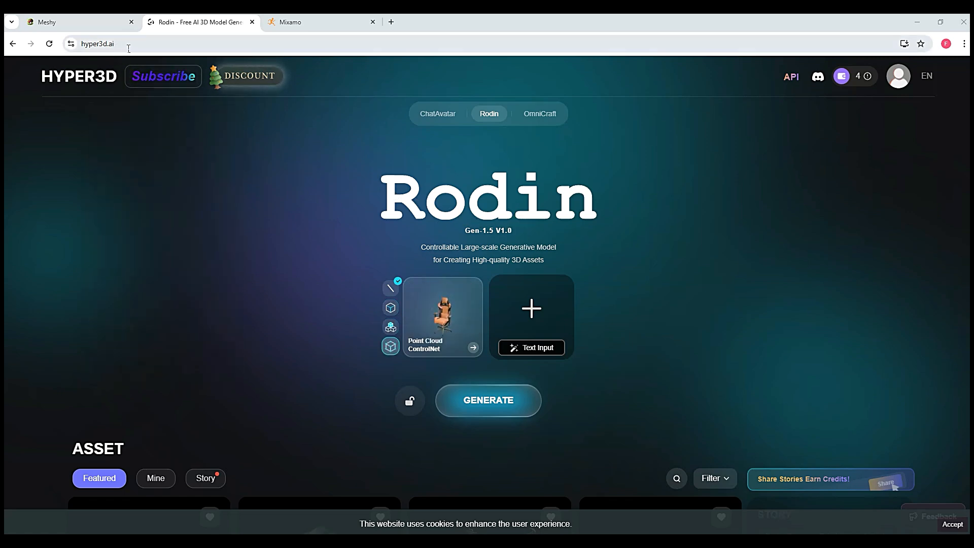
Switch to Hyper3D Rodin and add the full-body image of the woman in black as the generation input
mouse_move(533, 312)
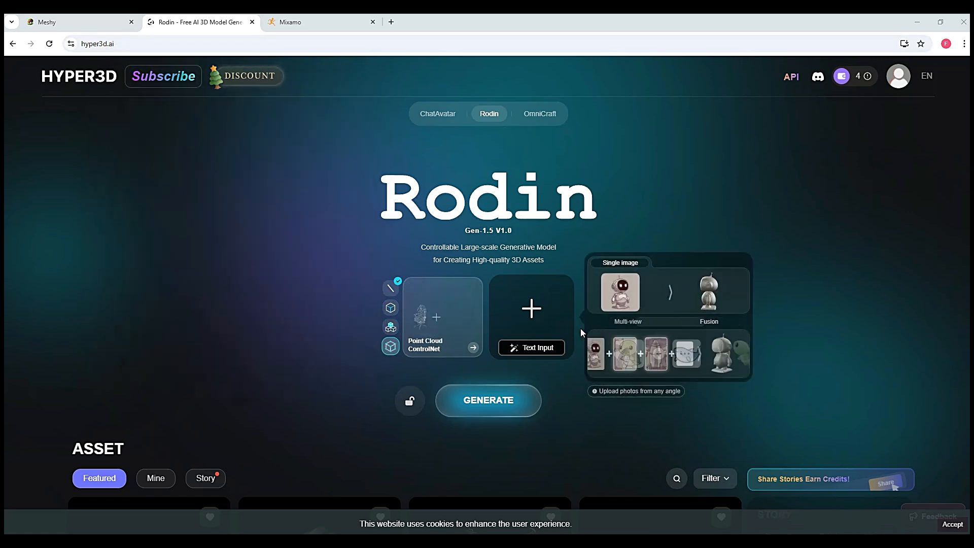
left_click(533, 312)
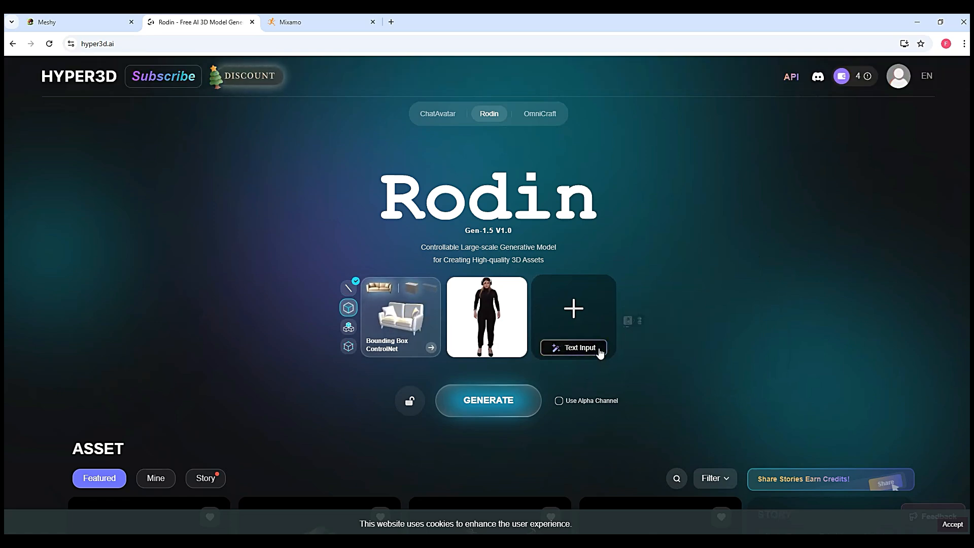
Start generating a Rodin 3D model from the full-body image of the woman in black
scroll(637, 365, "down", 1)
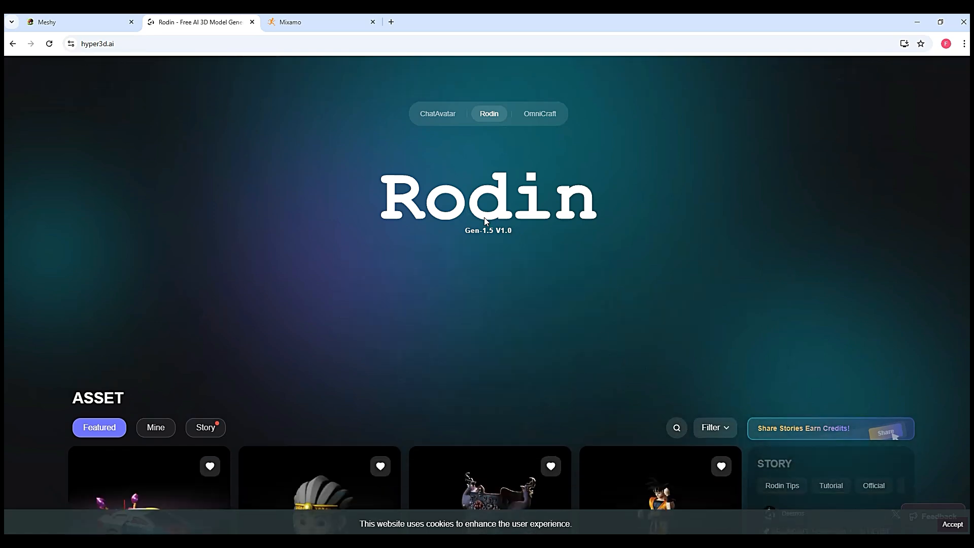
scroll(552, 304, "up", 1)
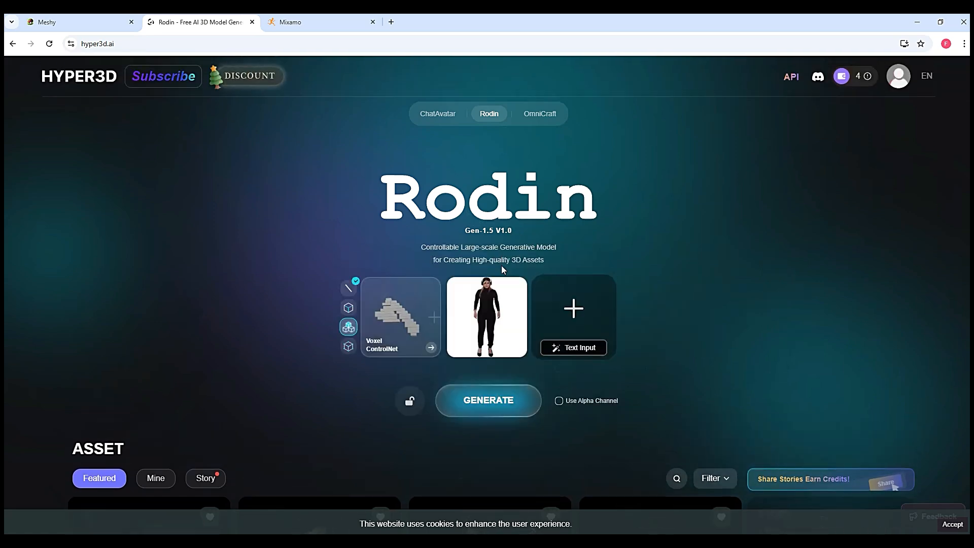
left_click(496, 403)
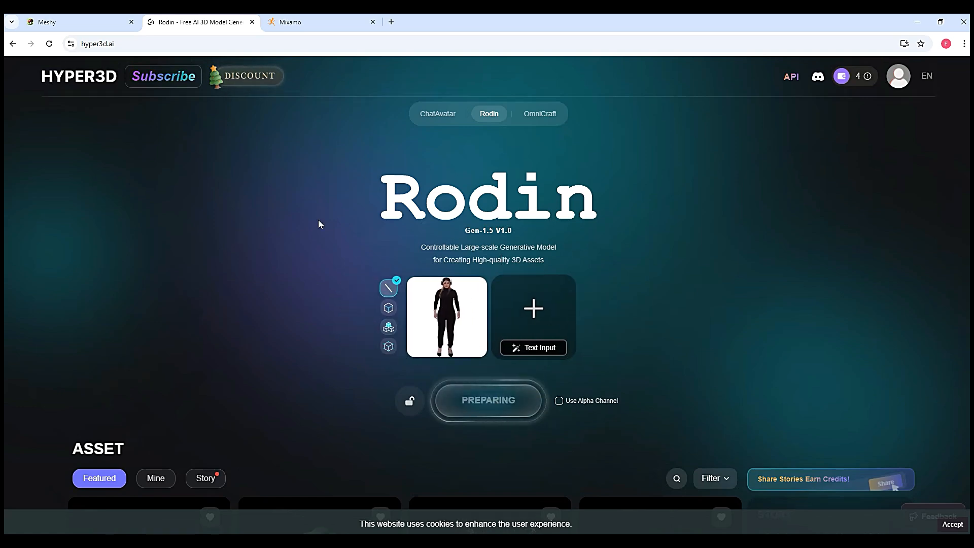
Check the fantasy tree in Meshy, return to the Rodin result and dismiss its Redo and Direction tips
left_click(76, 24)
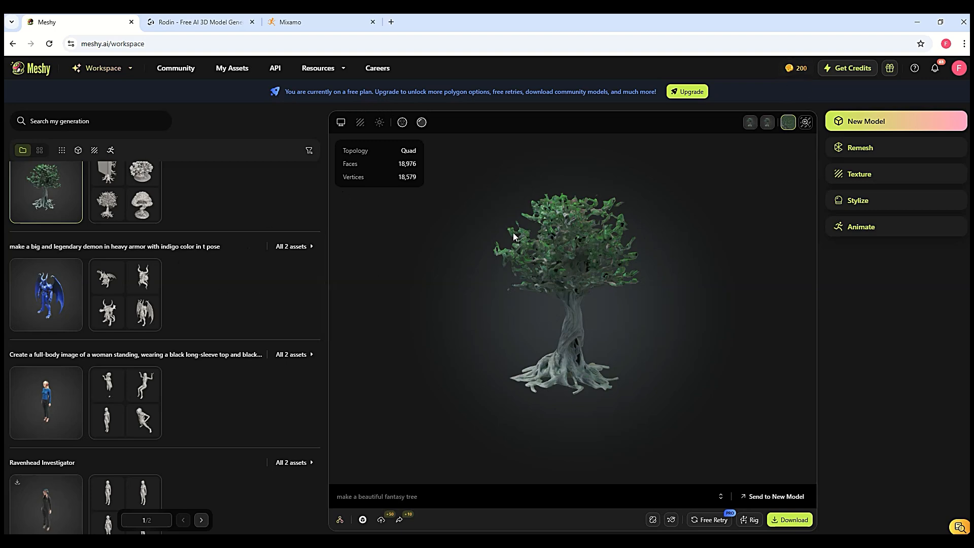
left_click(201, 22)
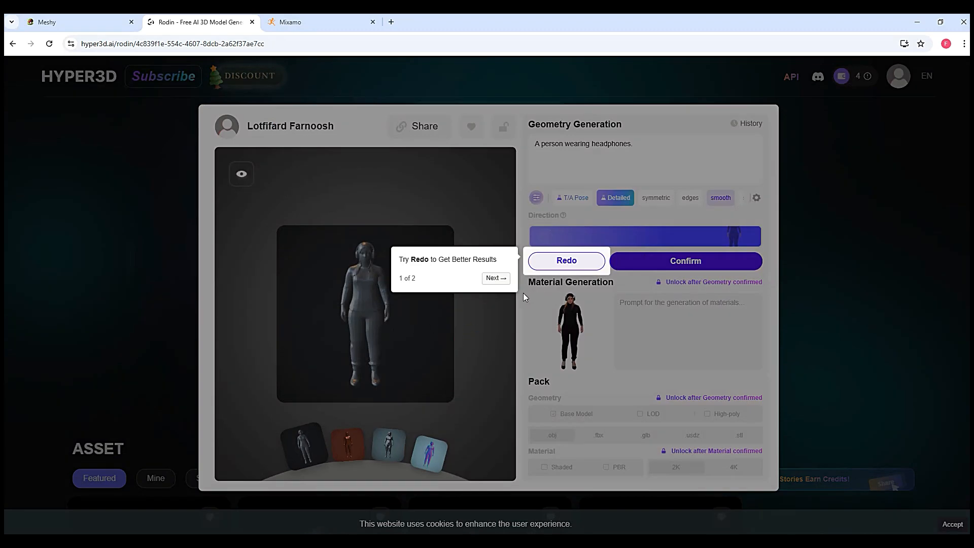
left_click(502, 284)
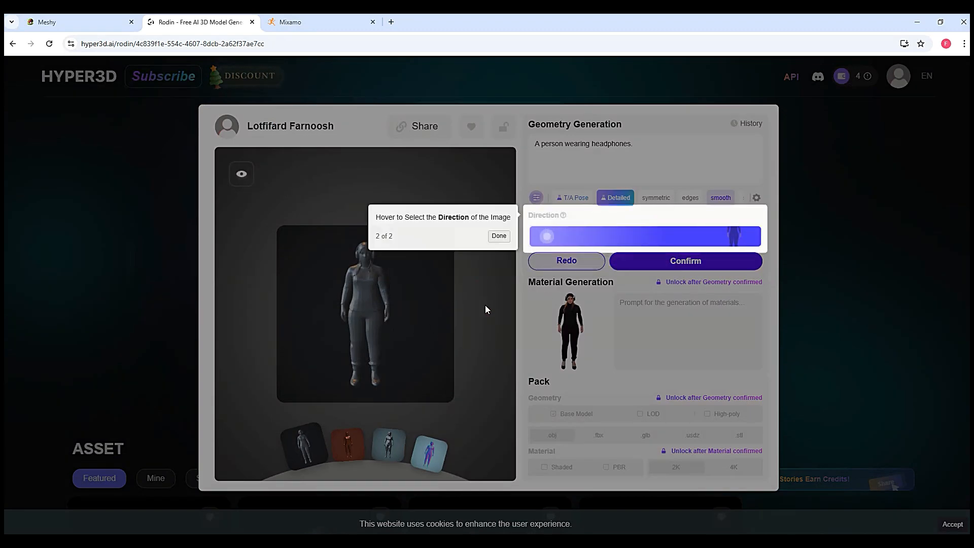
left_click(500, 237)
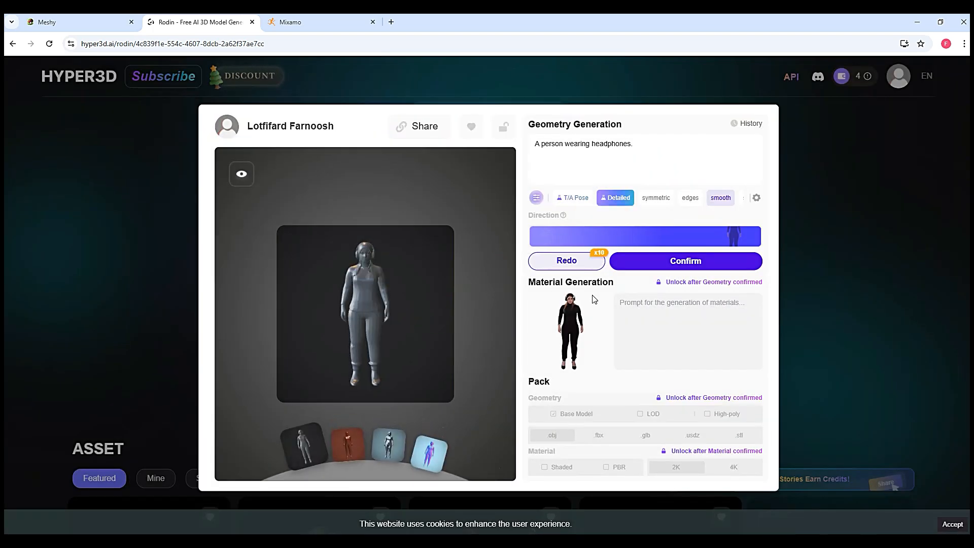
Confirm the generated geometry in PRO Mode with Simplify turned off
mouse_move(683, 264)
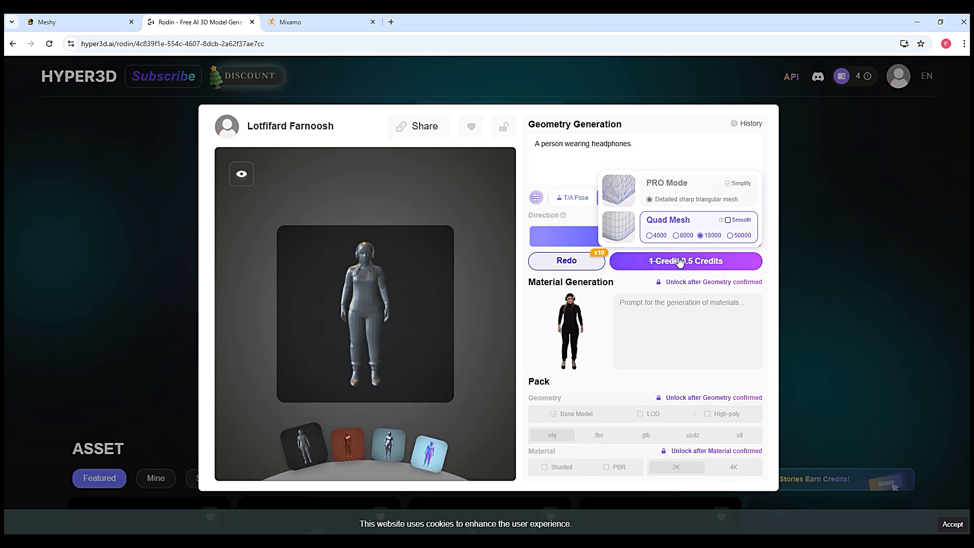
left_click(729, 221)
left_click(696, 262)
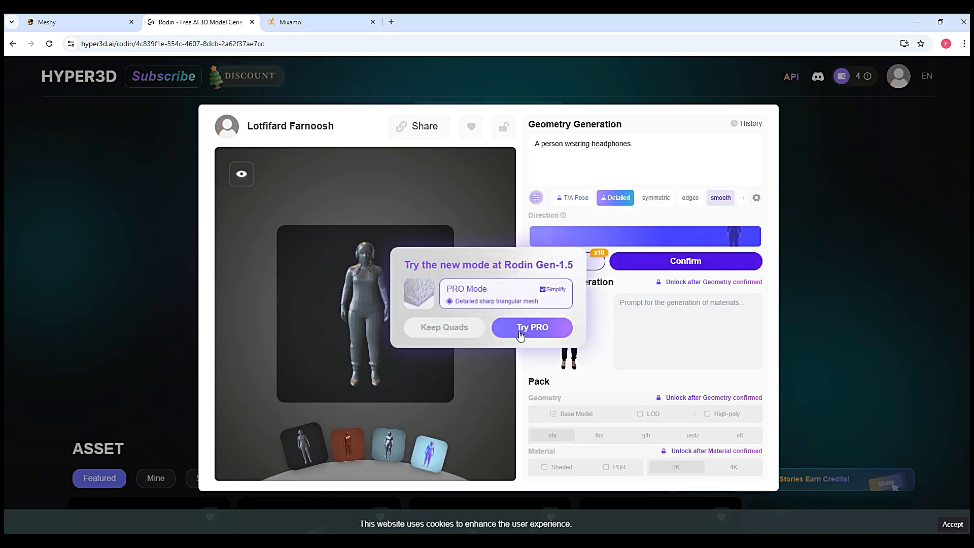
left_click(546, 292)
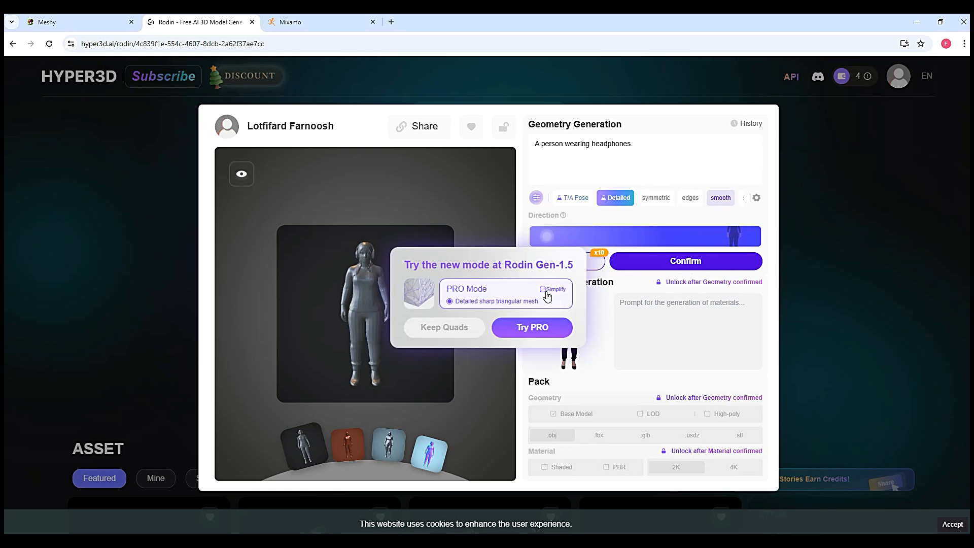
left_click(528, 328)
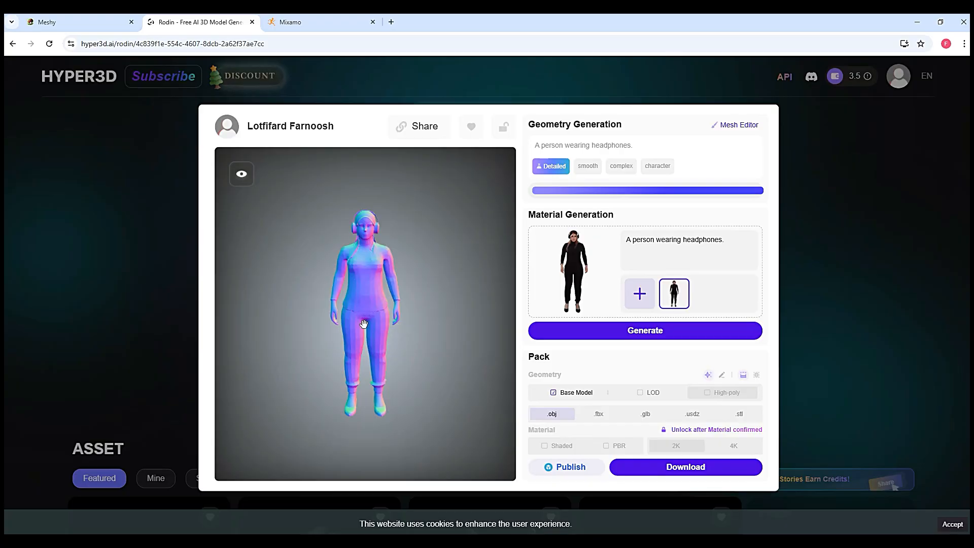
Generate the woman's material from the reference image and inspect the textured model up close and at full length
left_click(606, 331)
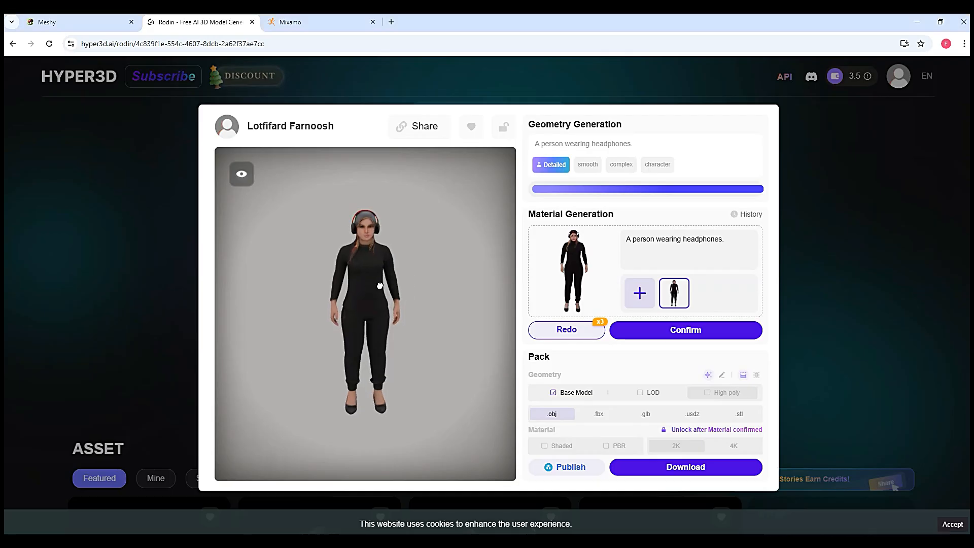
left_click_drag(386, 286, 372, 211)
scroll(370, 220, "up", 6)
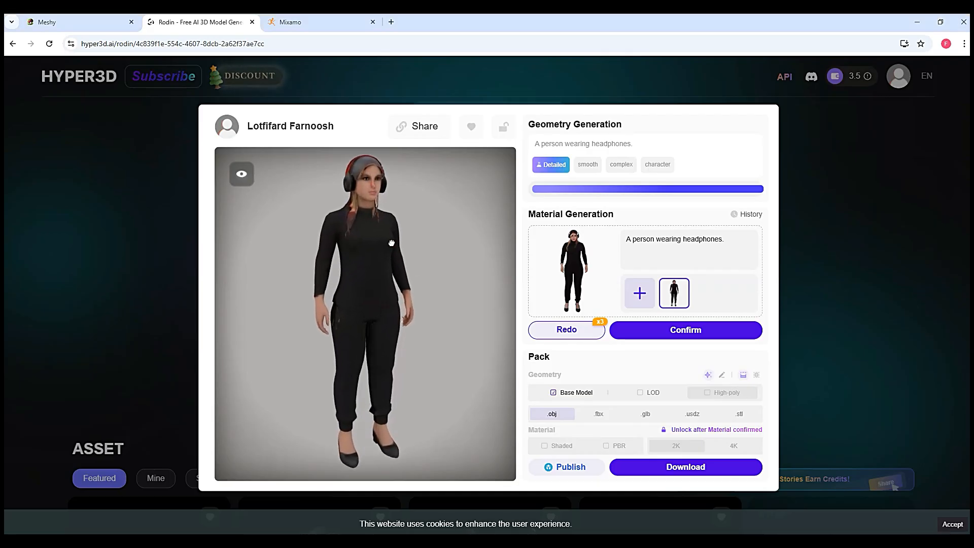
mouse_move(384, 248)
left_mouse_down()
mouse_move(399, 247)
mouse_move(384, 234)
left_mouse_up()
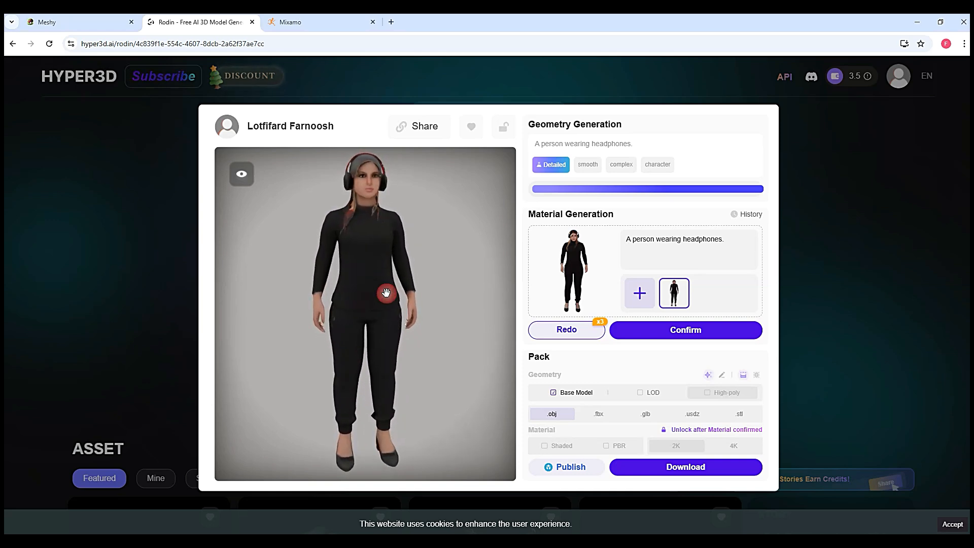
scroll(385, 294, "down", 3)
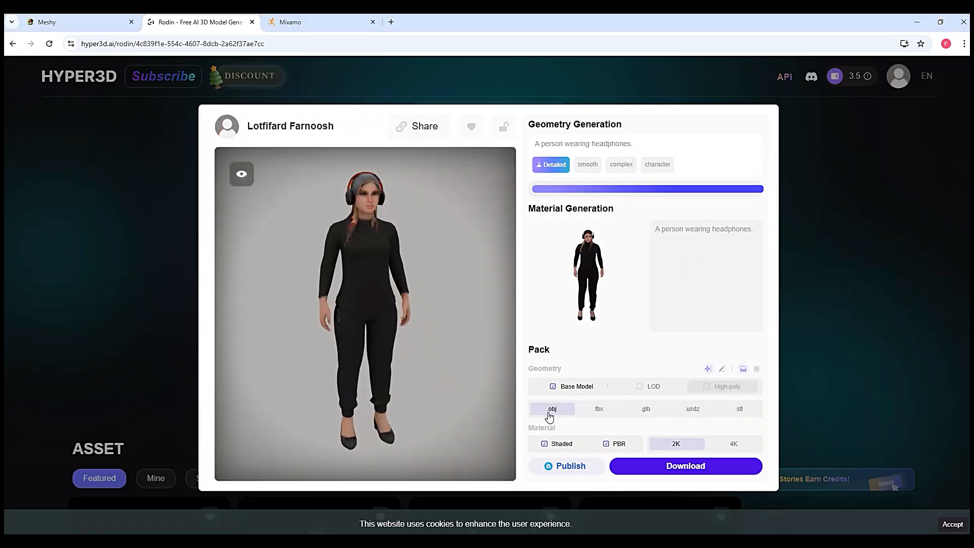
Set the model's export format to FBX, download the pack and look over the finished character
left_click(592, 414)
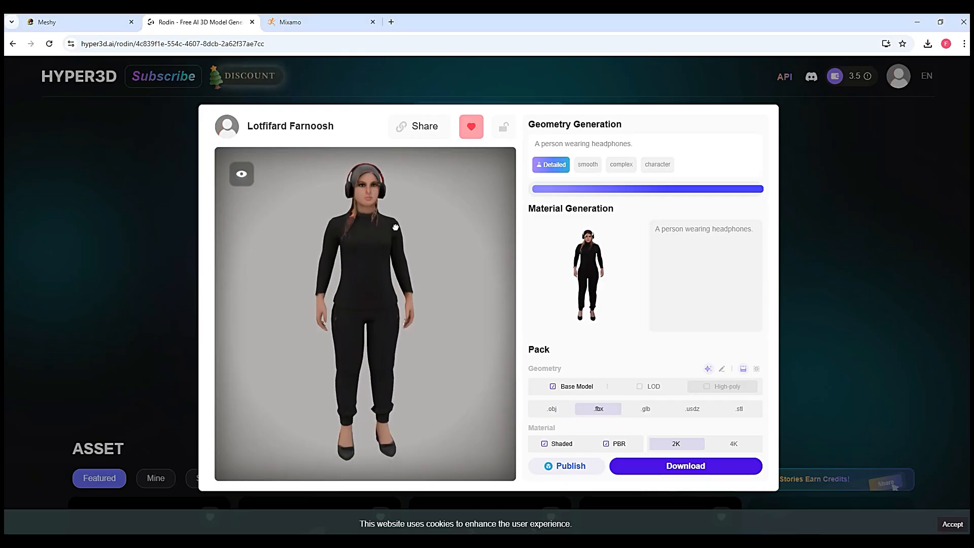
left_click_drag(393, 222, 391, 243)
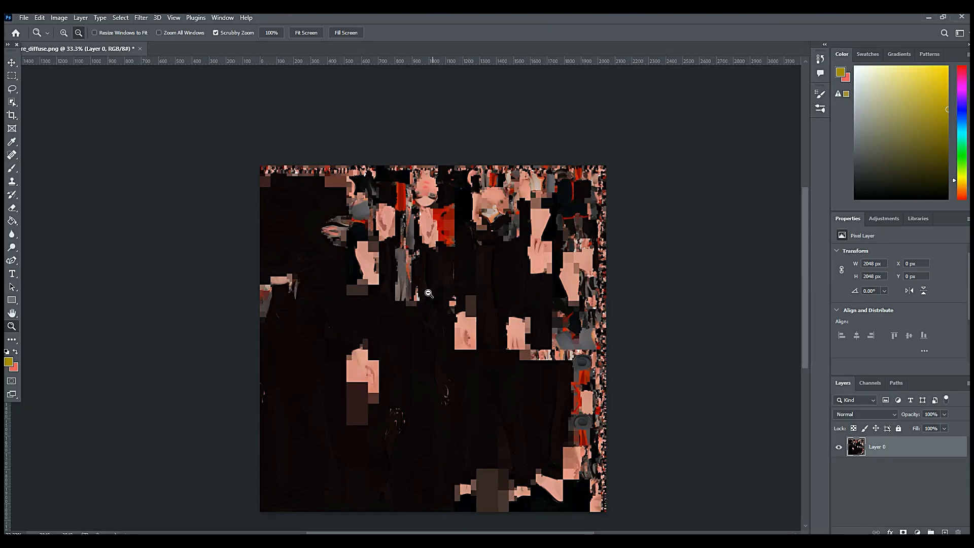
Switch to Photoshop and examine the woman's diffuse texture map, both up close and as a whole
scroll(431, 296, "down", 1)
scroll(450, 310, "up", 2, "alt")
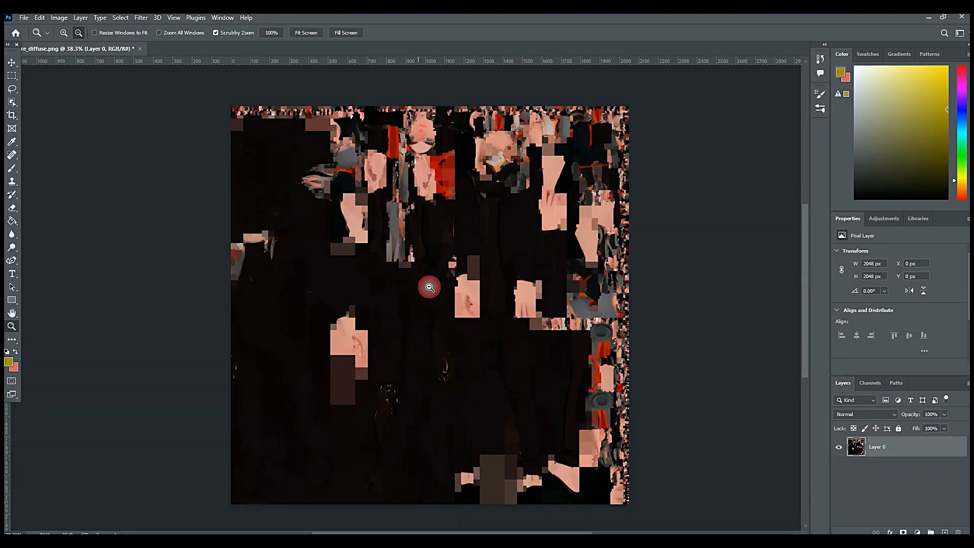
scroll(350, 170, "up", 2)
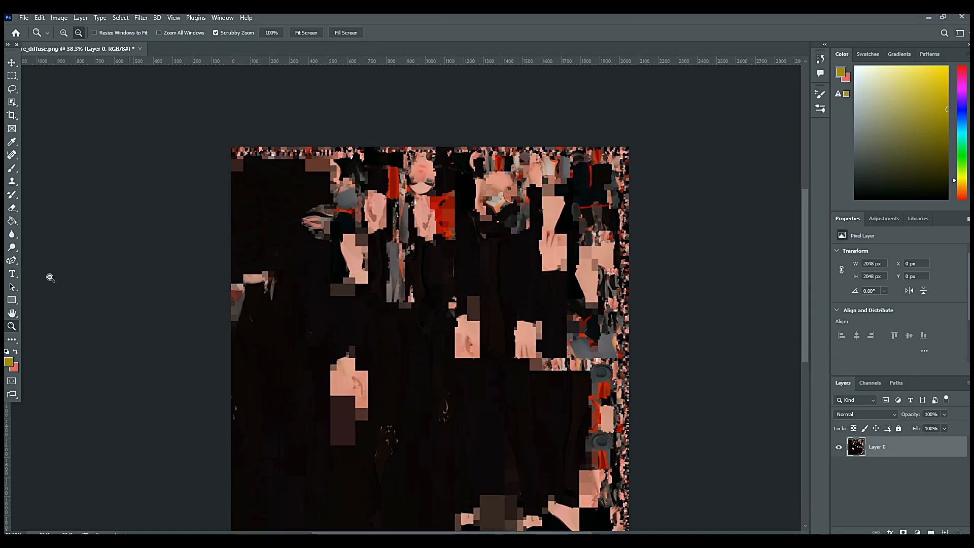
left_click(66, 34)
left_click(337, 201)
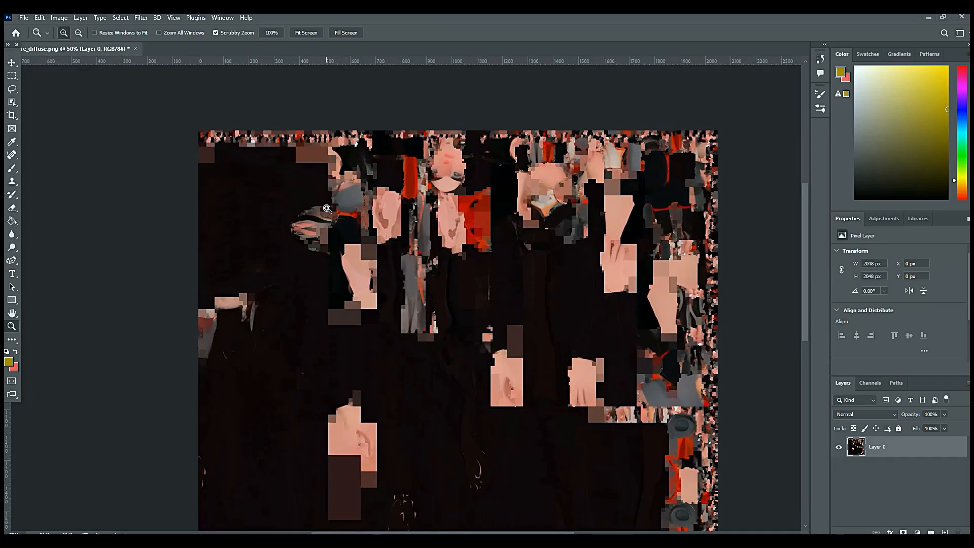
left_click(327, 208)
left_click(324, 210)
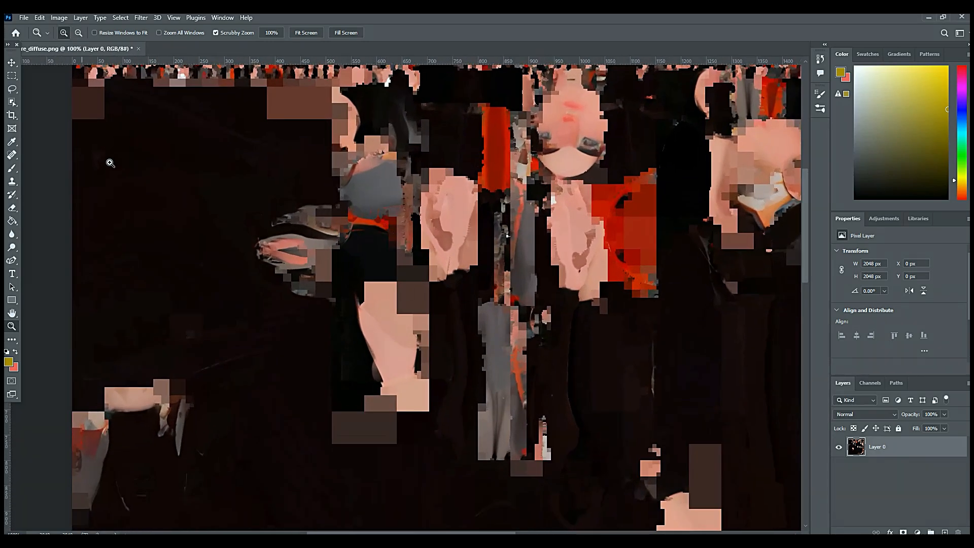
left_click(78, 33)
left_click(452, 196)
left_click(583, 299)
left_click(583, 300)
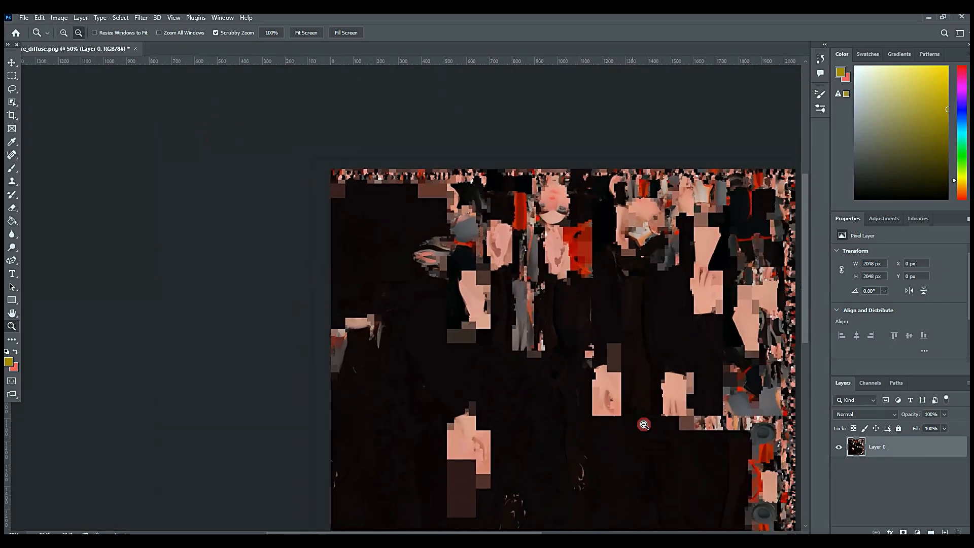
left_click_drag(530, 533, 585, 533)
scroll(587, 339, "down", 2)
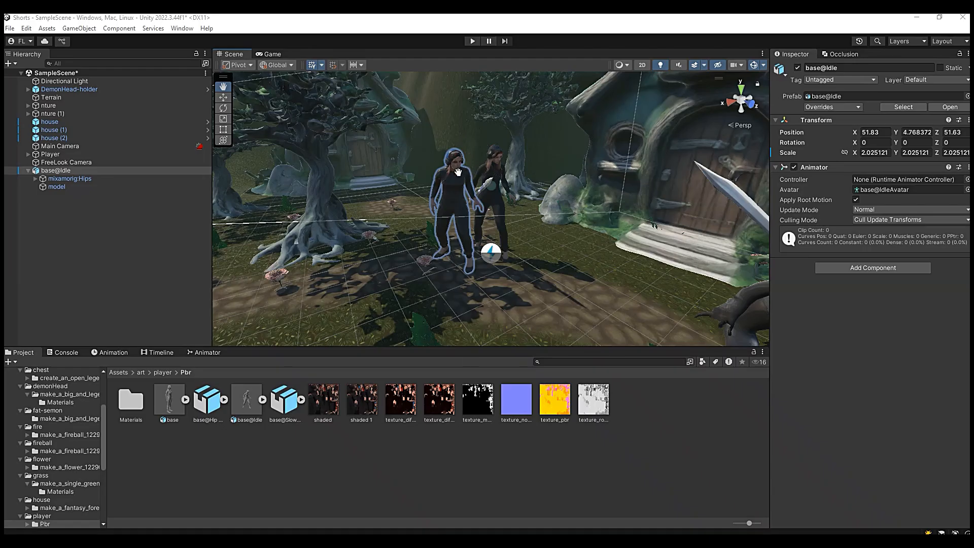
Switch to Unity, look over the two woman characters in the scene, and run the game in a maximized, enlarged Game view
scroll(458, 173, "up", 8)
left_click_drag(506, 176, 445, 152)
left_click(473, 41)
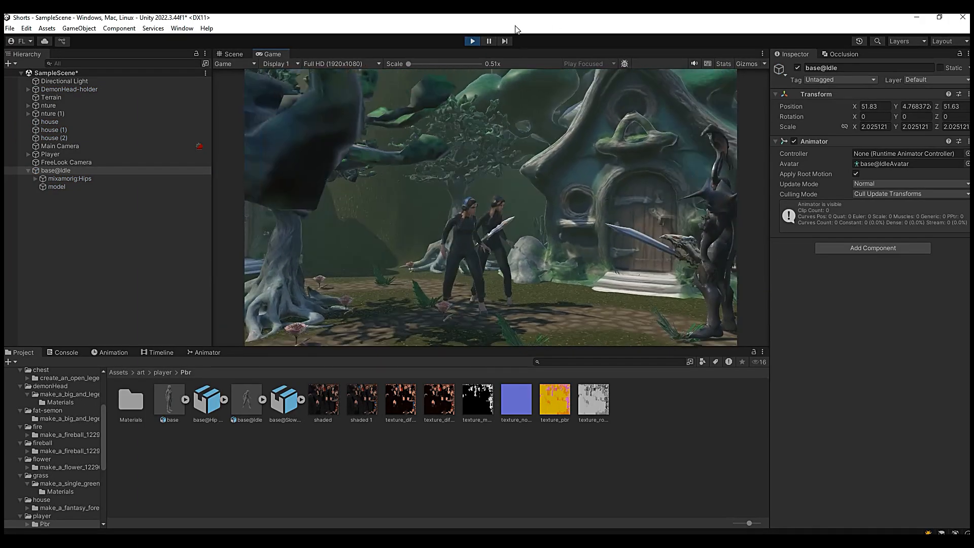
double_click(517, 51)
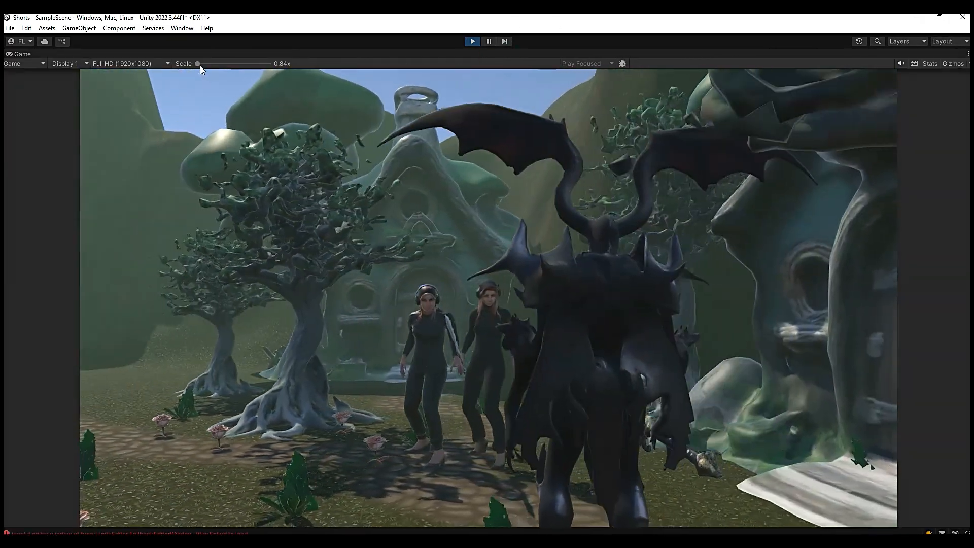
left_click_drag(200, 66, 257, 65)
left_click(352, 181)
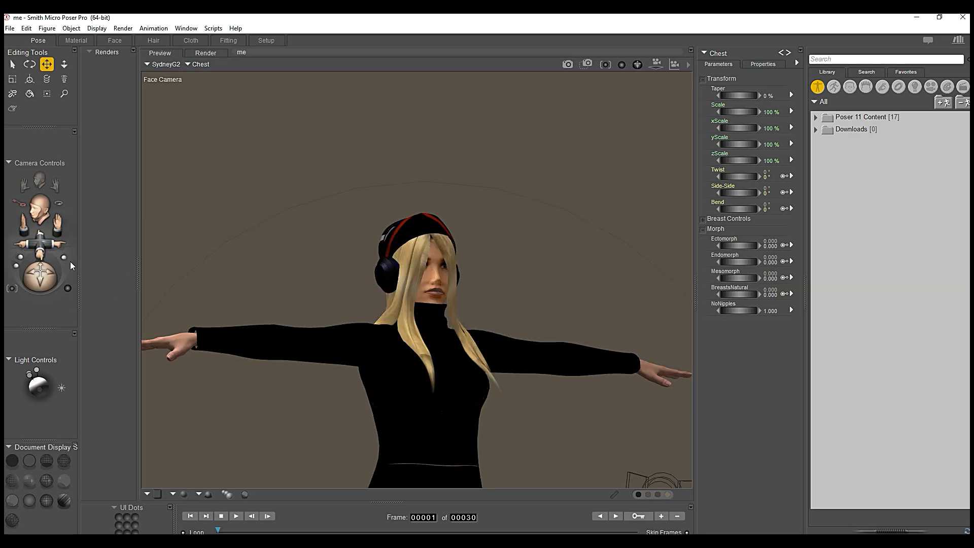
Switch to Poser Pro and examine the headphone-wearing figure's head and upper body from several angles and distances
mouse_move(43, 276)
left_mouse_down()
mouse_move(50, 290)
mouse_move(31, 289)
mouse_move(51, 277)
left_mouse_up()
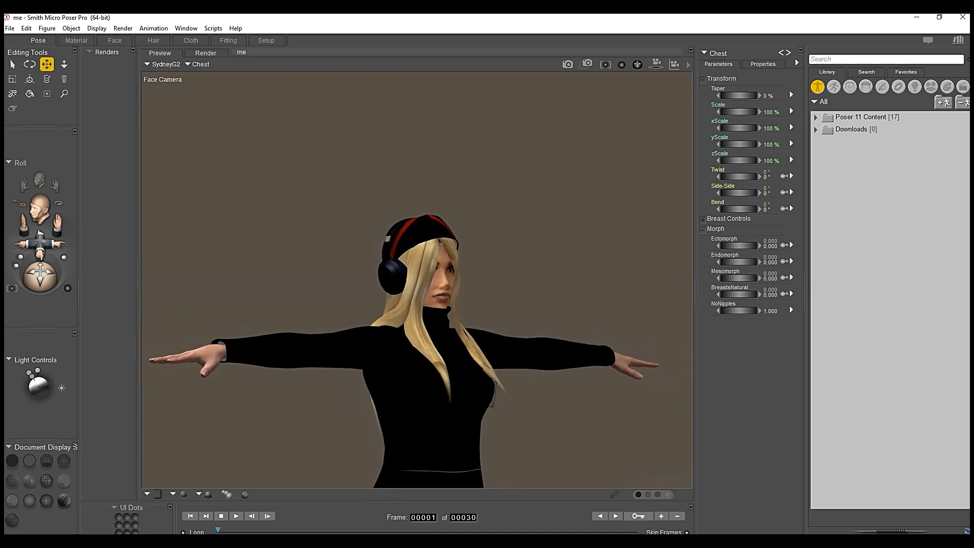
scroll(407, 365, "down", 4)
scroll(407, 365, "up", 5)
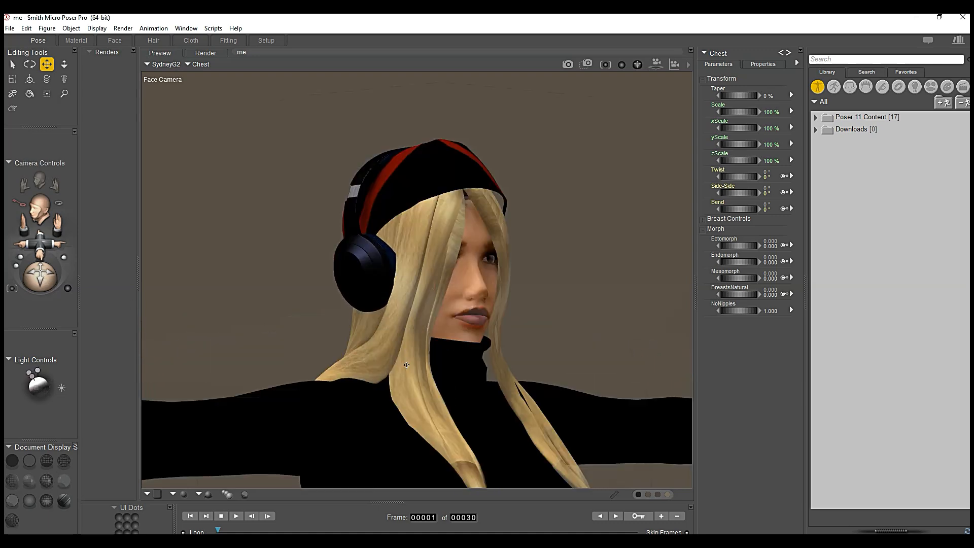
scroll(406, 365, "down", 6)
scroll(407, 365, "up", 3)
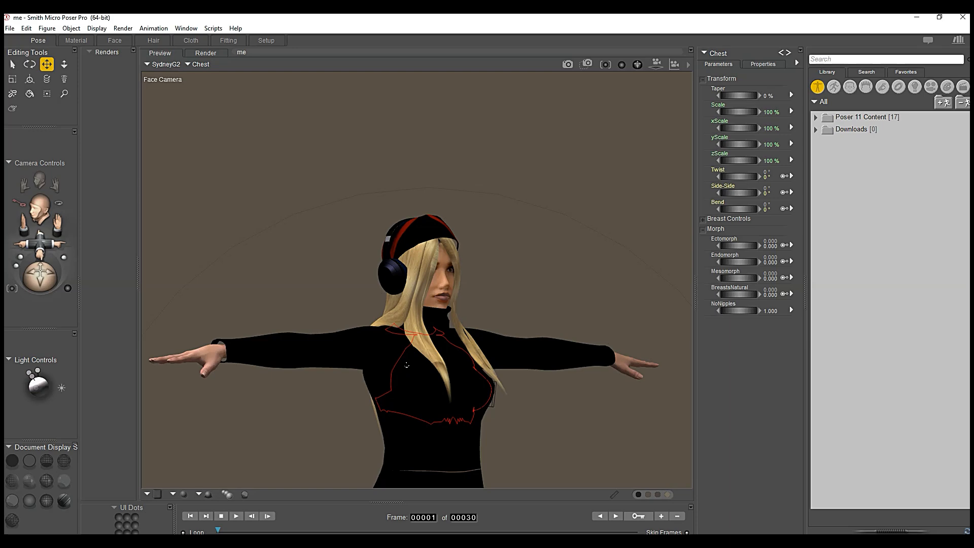
scroll(407, 365, "down", 2)
scroll(406, 364, "up", 6)
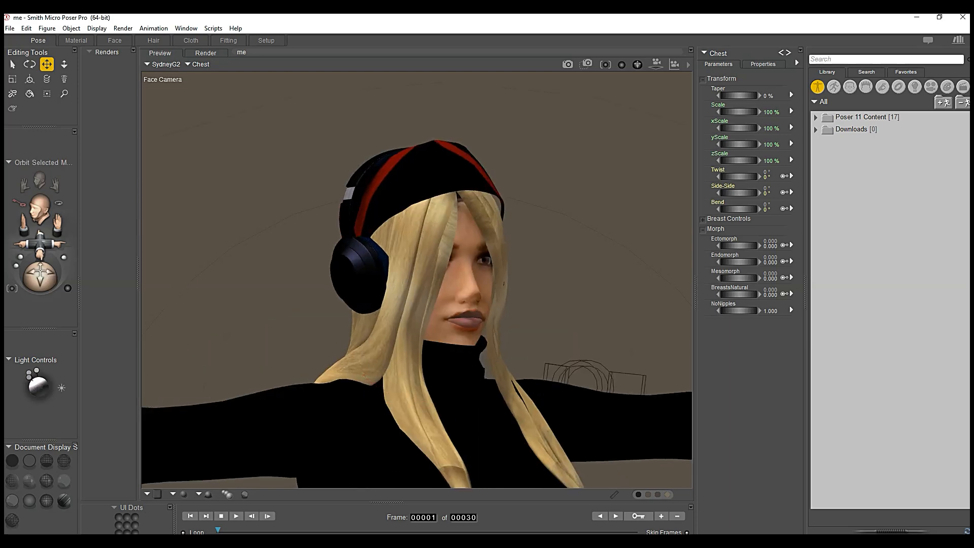
left_click_drag(47, 277, 36, 277)
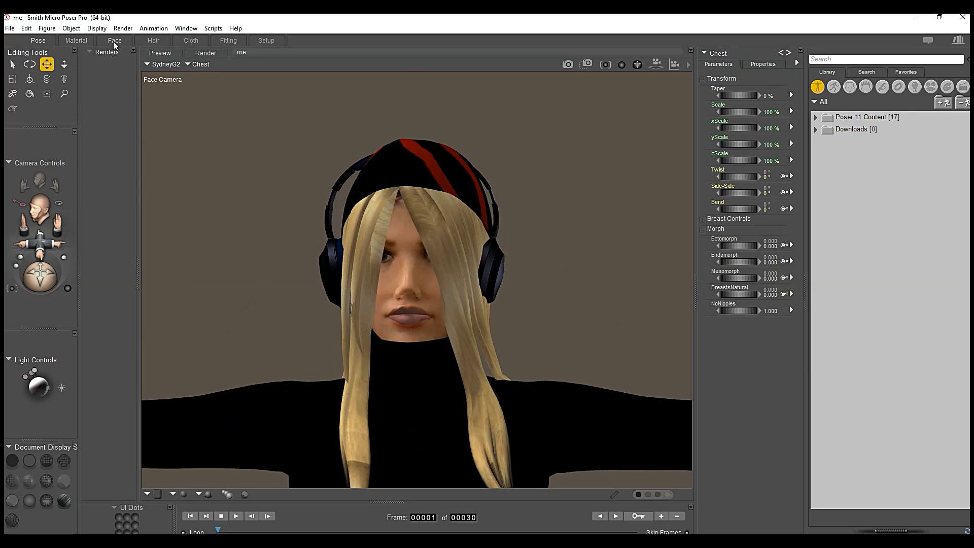
left_click_drag(38, 285, 47, 285)
scroll(331, 288, "up", 2)
scroll(331, 288, "down", 3)
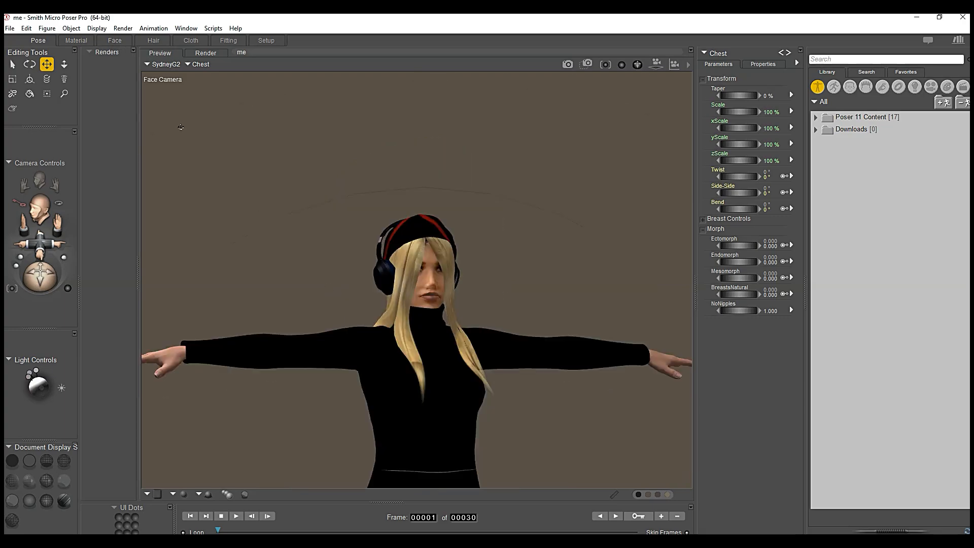
In the Face room, fit the front face photo by marking the outer eye corner and the opposite mouth corner
left_click(116, 41)
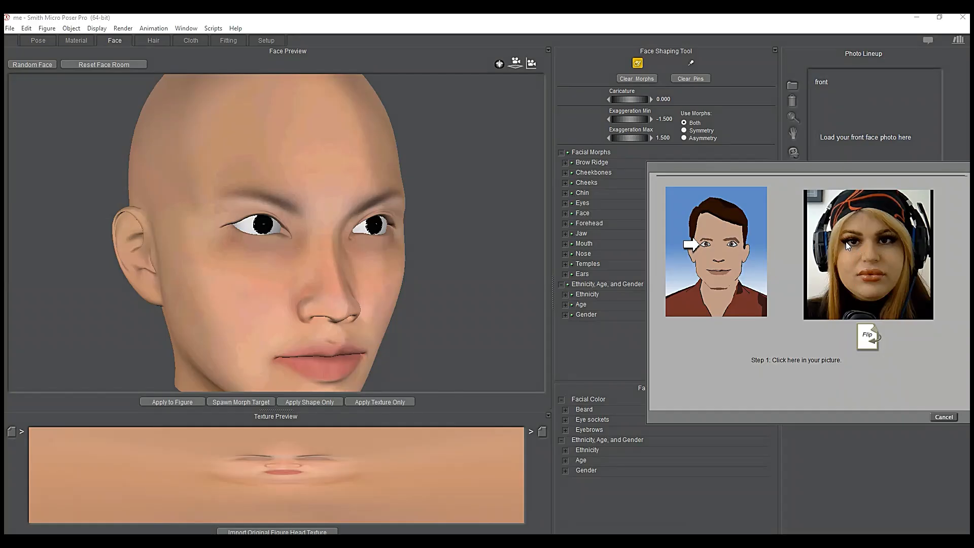
left_click(847, 243)
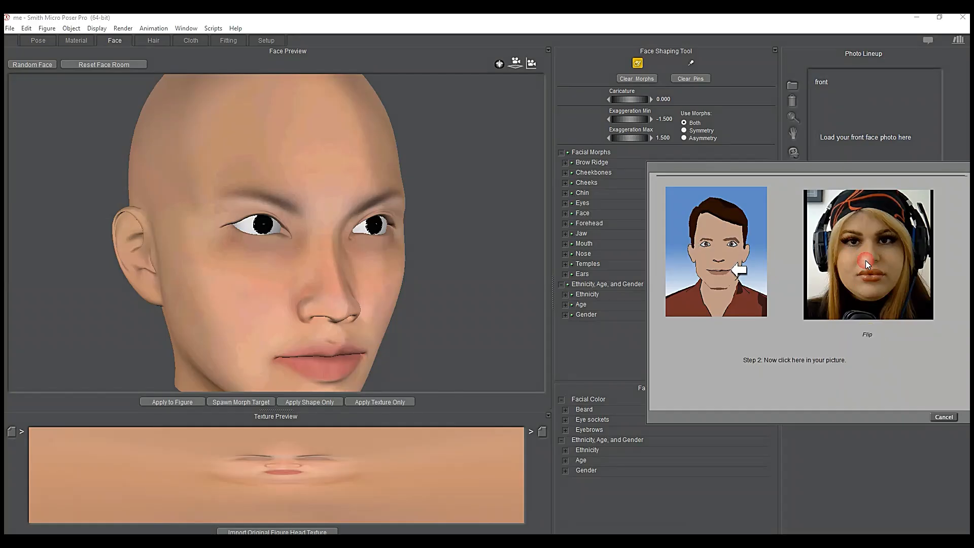
left_click(883, 276)
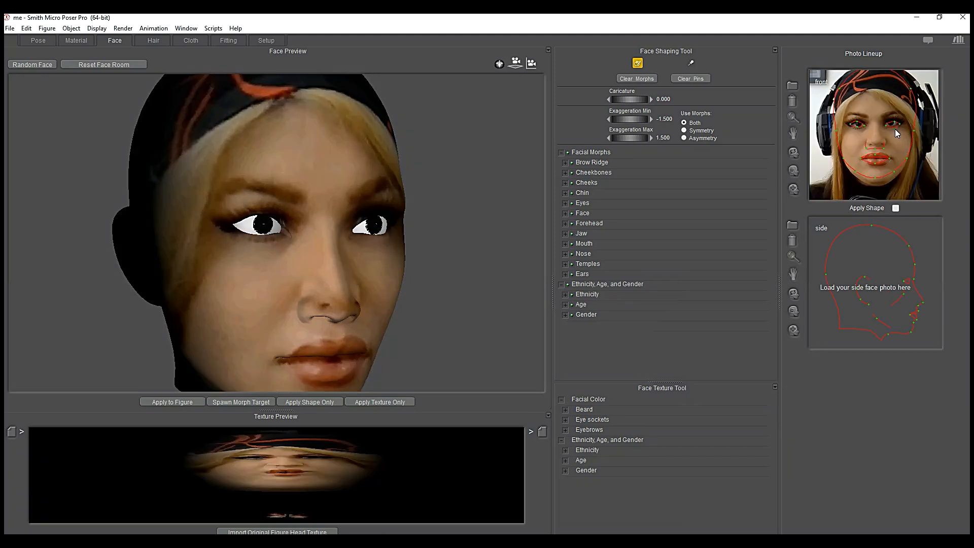
Adjust the nose contour point on the enlarged front face photo and return to the Pose room
left_click_drag(796, 112, 797, 124)
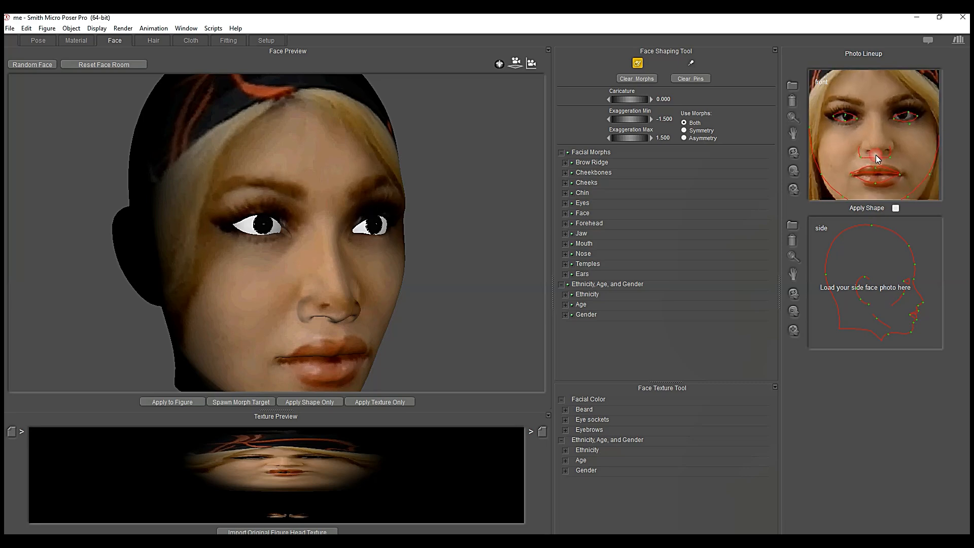
left_click_drag(863, 153, 862, 152)
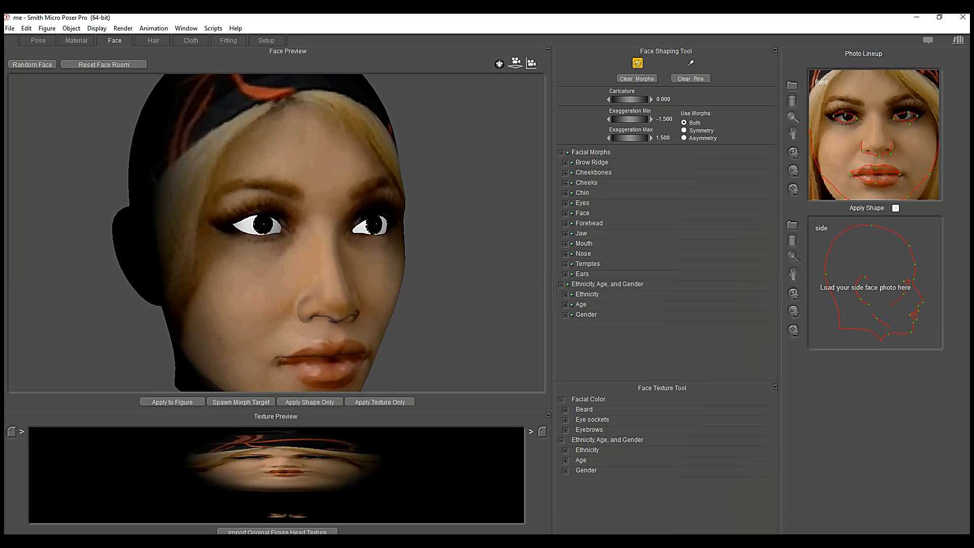
left_click_drag(792, 117, 806, 117)
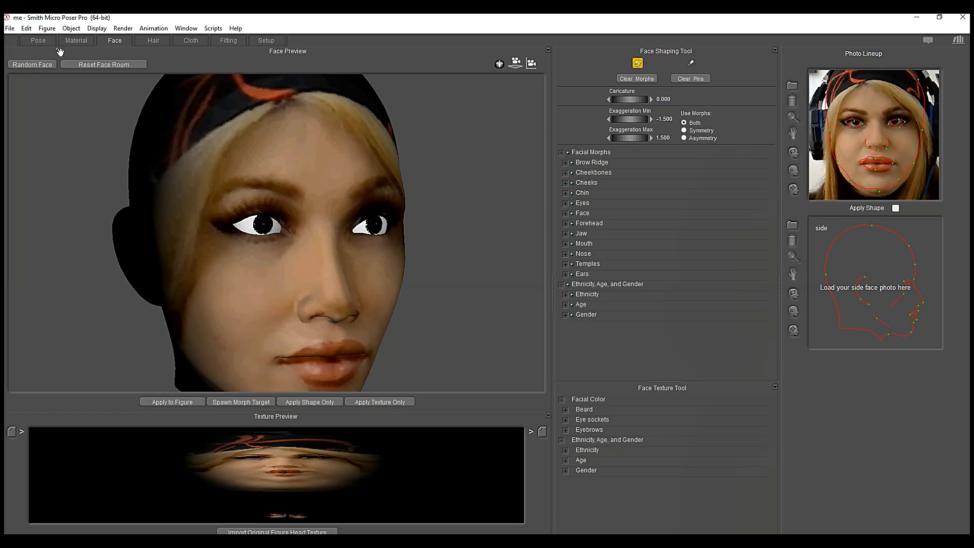
left_click(38, 39)
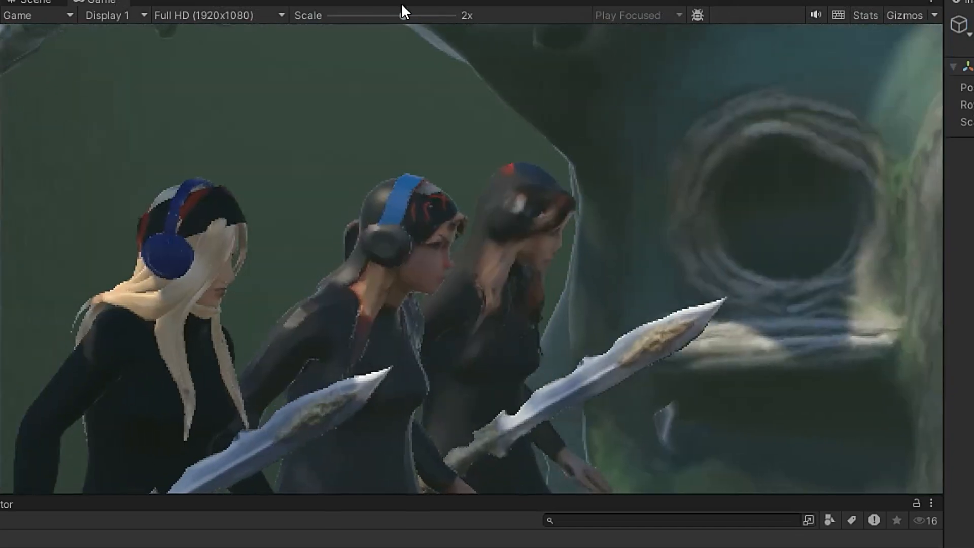
Switch to Unity, reduce the Game view scale, and examine the blonde Poser character in the Scene view from near and far
left_click_drag(403, 16, 368, 16)
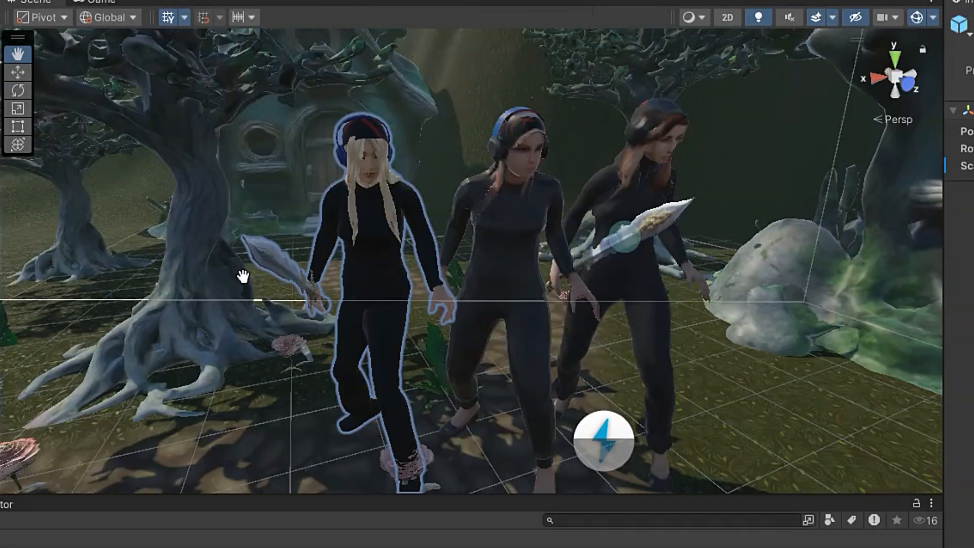
left_click_drag(451, 162, 535, 162)
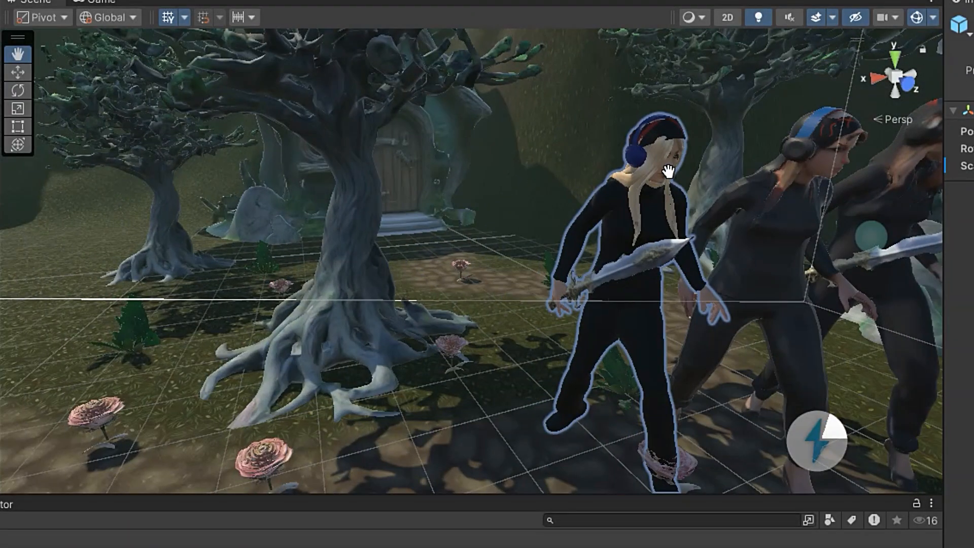
left_click_drag(668, 171, 398, 173)
scroll(399, 175, "up", 3)
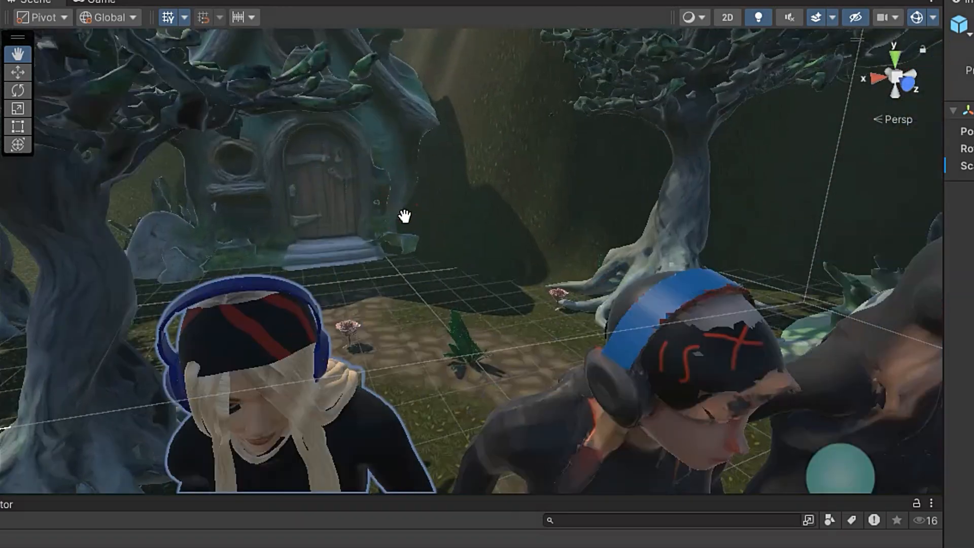
left_click_drag(404, 302, 428, 212)
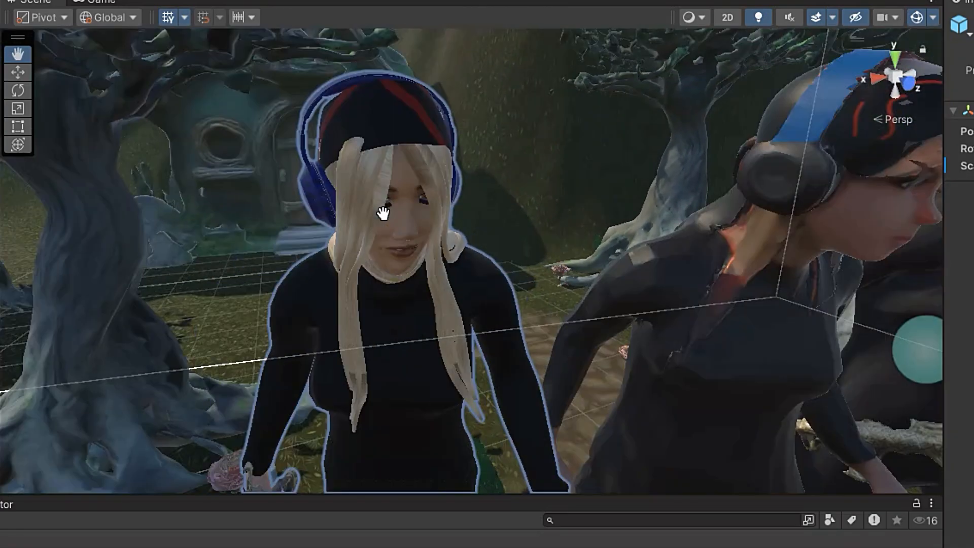
scroll(383, 213, "down", 3)
mouse_move(448, 279)
left_mouse_down()
mouse_move(466, 227)
mouse_move(432, 139)
mouse_move(447, 139)
mouse_move(452, 163)
left_mouse_up()
scroll(452, 163, "up", 4)
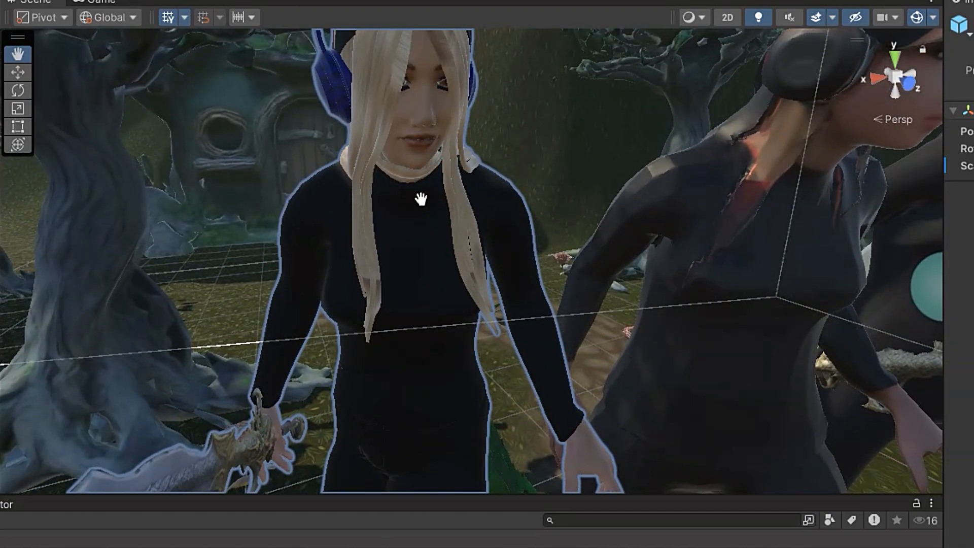
mouse_move(467, 205)
left_mouse_down()
mouse_move(511, 196)
mouse_move(472, 203)
left_mouse_up()
scroll(472, 202, "down", 8)
right_click_drag(473, 293, 473, 293)
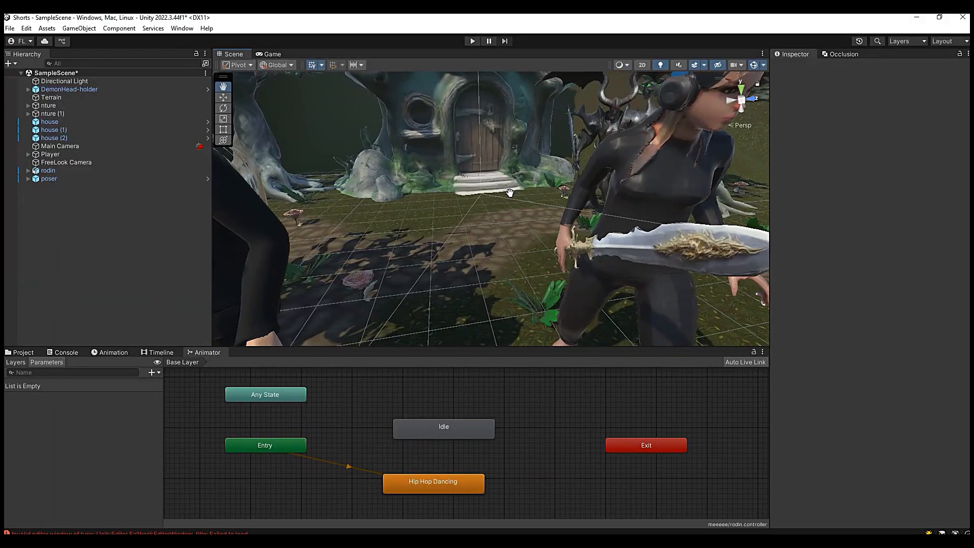
Compare the three sword-carrying women in the Scene view, looking at each one from several positions and distances
middle_click_drag(516, 194, 450, 197)
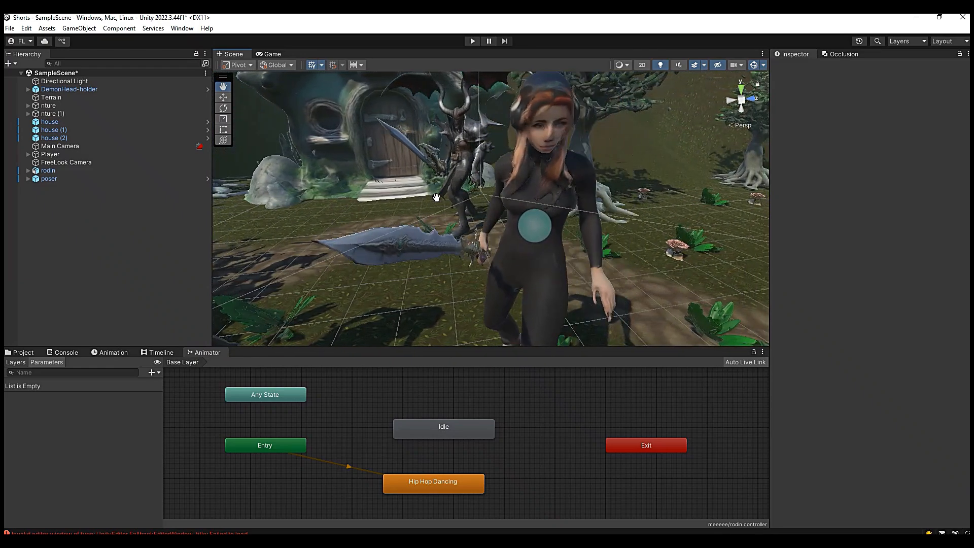
middle_click_drag(450, 196, 551, 203)
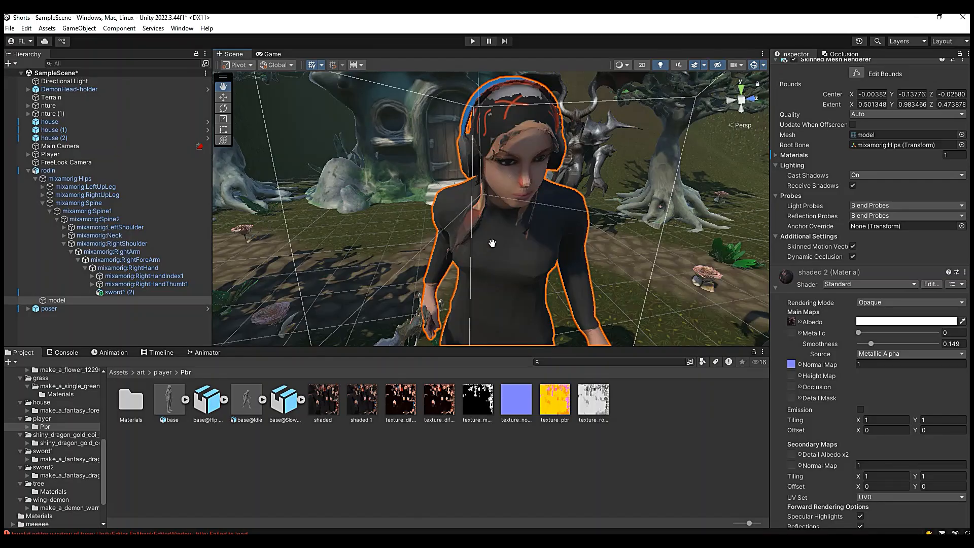
scroll(548, 236, "down", 5)
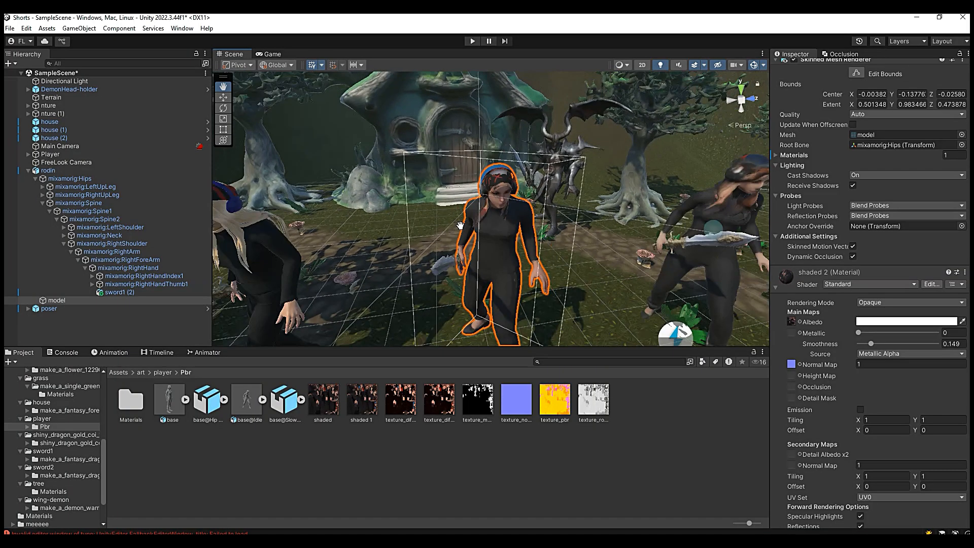
left_click_drag(551, 232, 609, 190)
left_click_drag(495, 182, 523, 195)
scroll(470, 187, "up", 2)
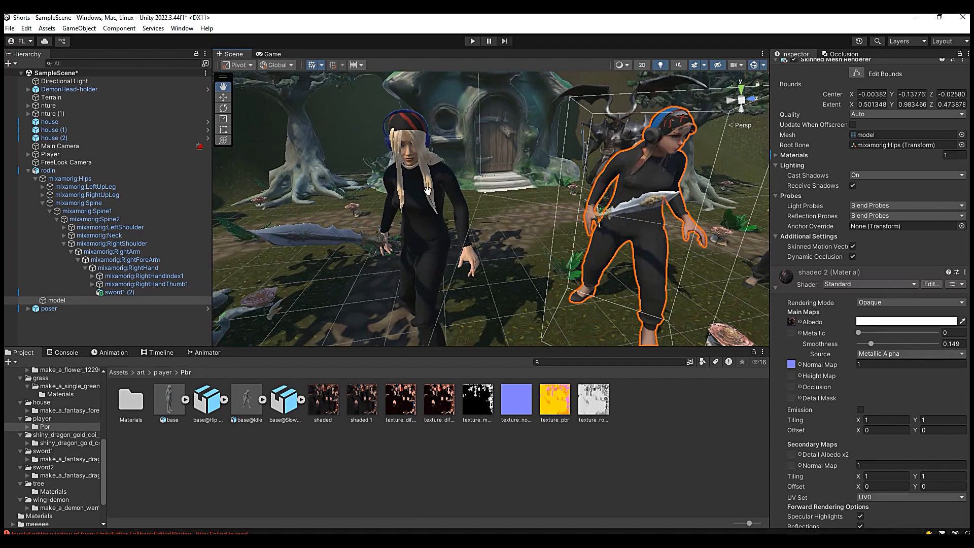
left_click_drag(621, 198, 561, 195)
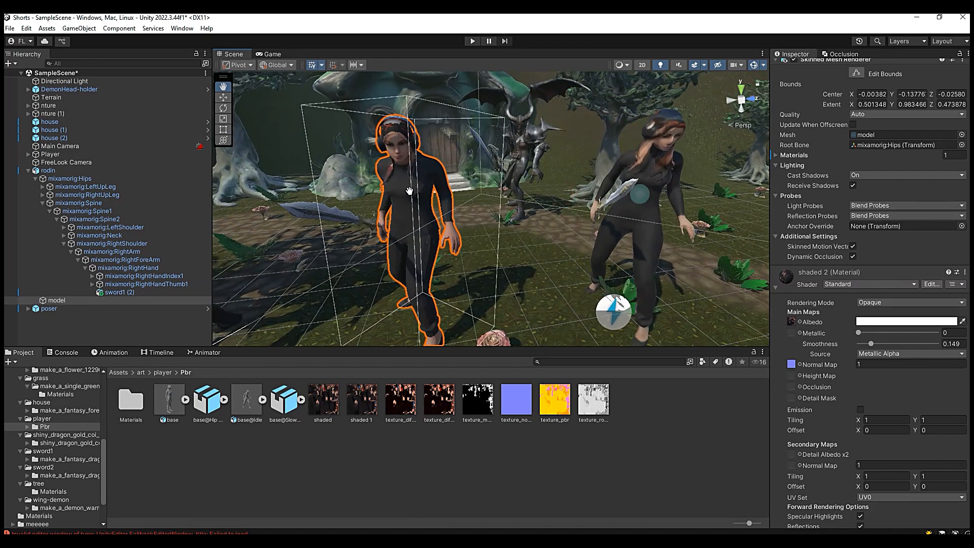
left_click_drag(664, 182, 589, 200)
scroll(589, 200, "up", 3)
scroll(589, 200, "down", 3)
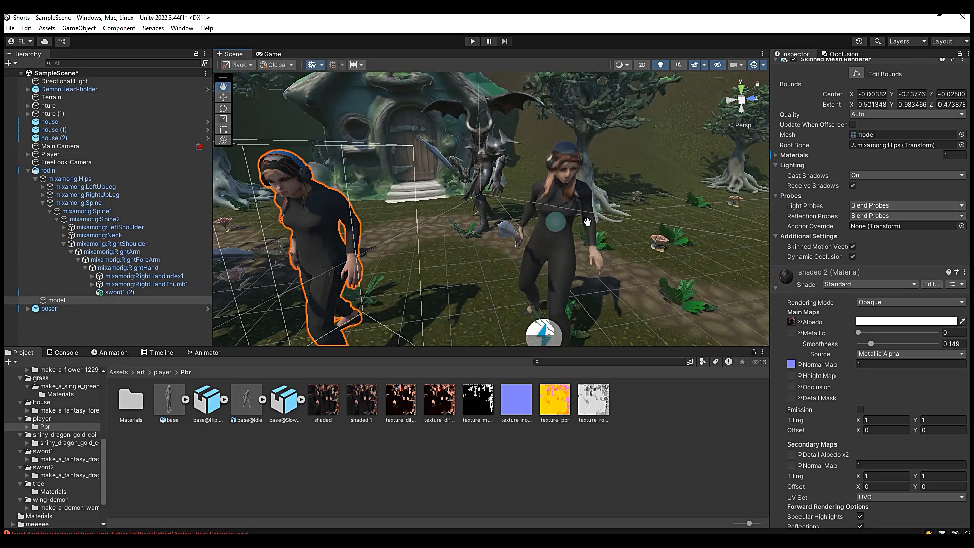
Examine the winged demon by the house up close, and look over the whole group of characters again
scroll(497, 157, "up", 5)
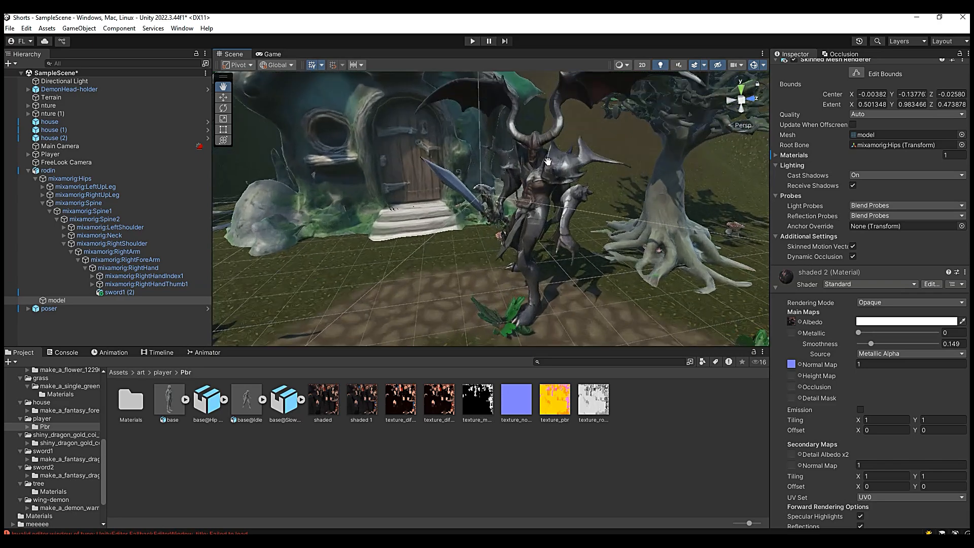
scroll(548, 161, "down", 8)
left_click_drag(583, 210, 533, 209)
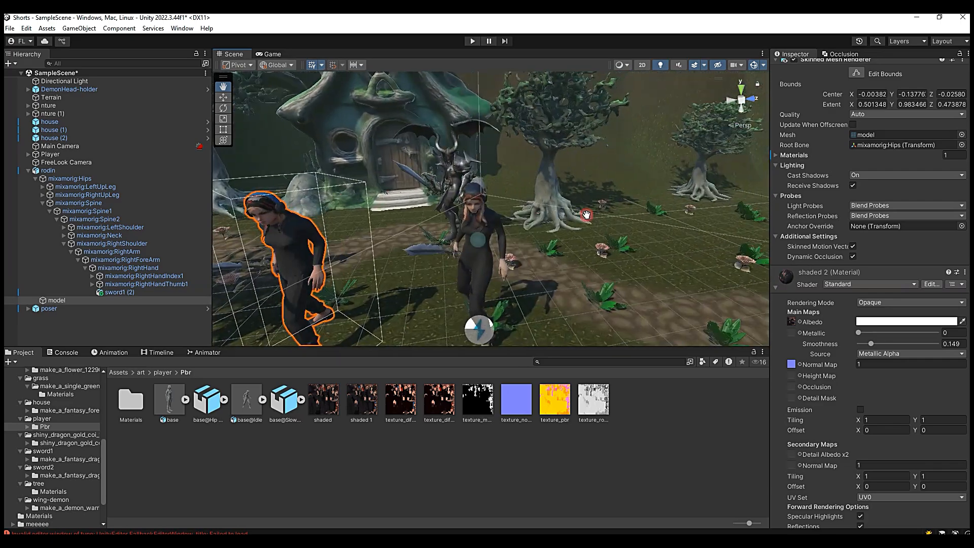
left_click_drag(567, 221, 567, 222)
left_click_drag(355, 253, 542, 193)
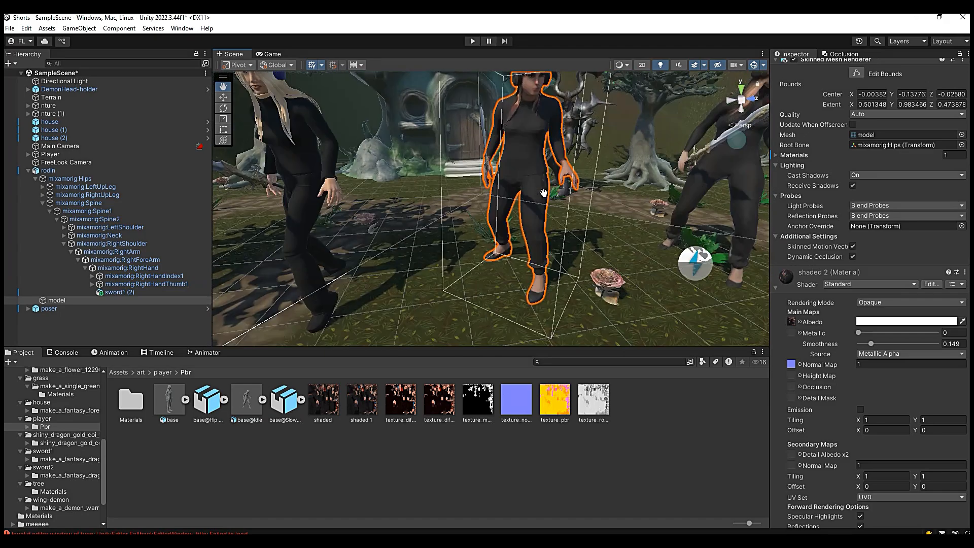